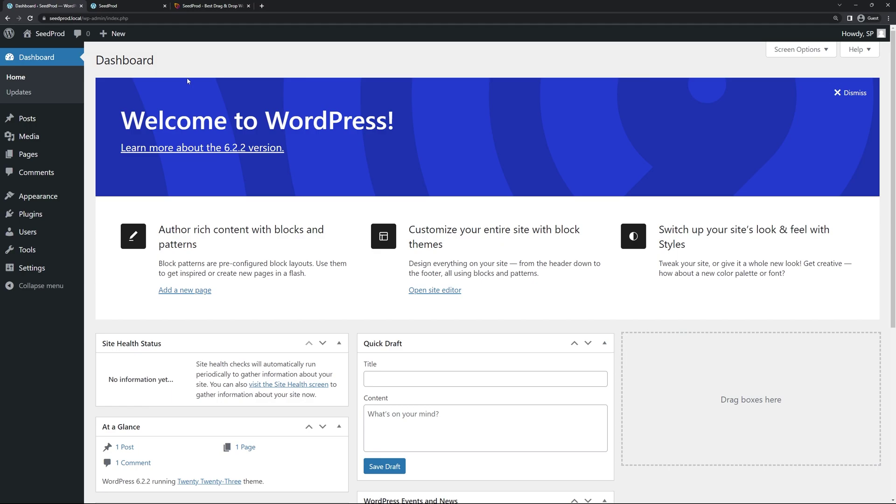
Look over the site's current front page, then switch to the seedprod.com tab
{"action": "left_click", "coordinate": [118, 7]}
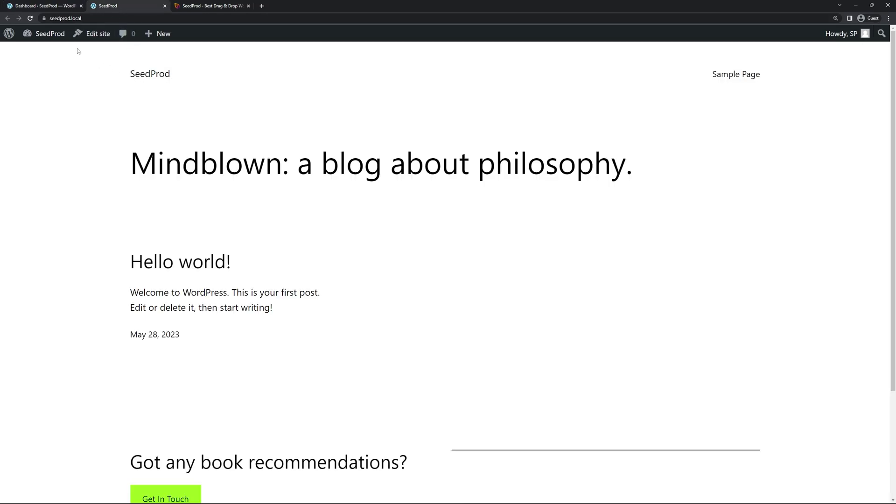
{"action": "scroll", "coordinate": [304, 202], "scroll_direction": "down", "scroll_amount": 4}
{"action": "scroll", "coordinate": [320, 205], "scroll_direction": "up", "scroll_amount": 4}
{"action": "left_click", "coordinate": [205, 8]}
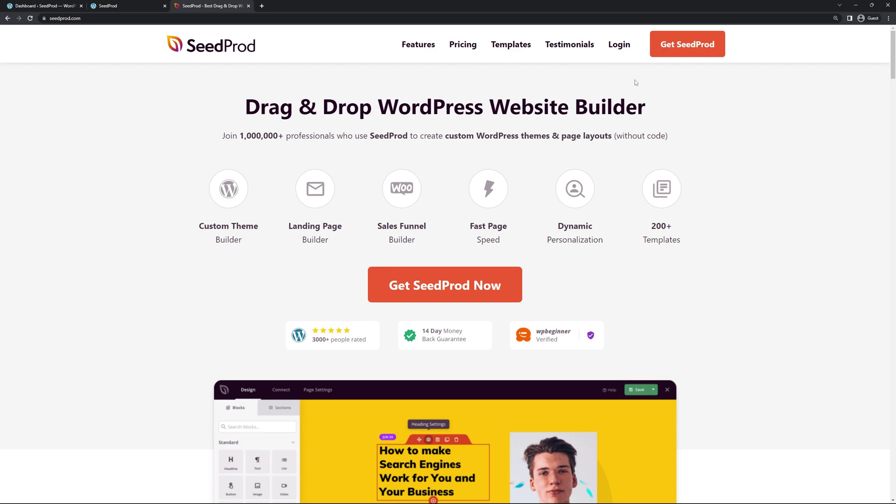
Log in, download the SeedProd Pro 6.15.12 zip, copy the licence key, and close the account tab
{"action": "left_click", "coordinate": [619, 45]}
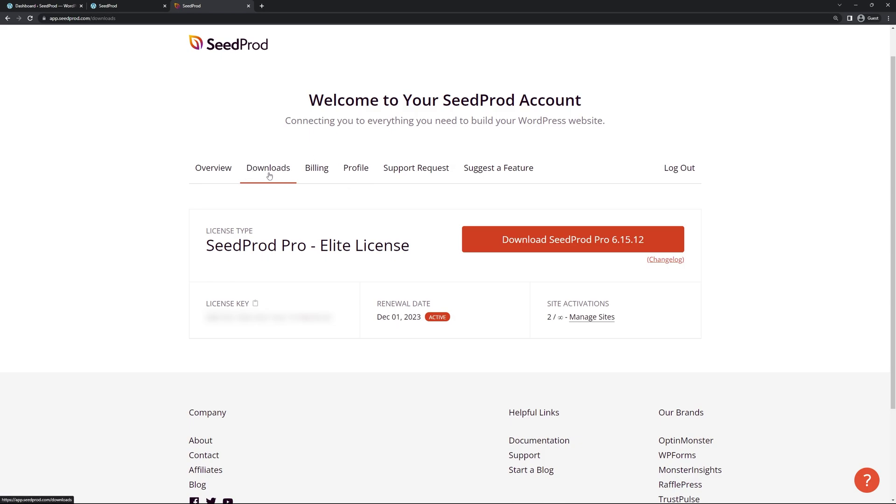
{"action": "left_click", "coordinate": [580, 244]}
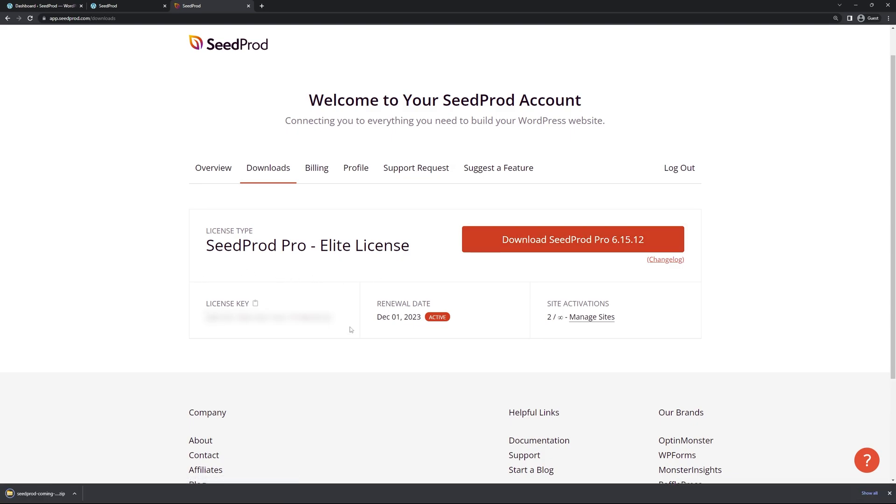
{"action": "left_click", "coordinate": [256, 305]}
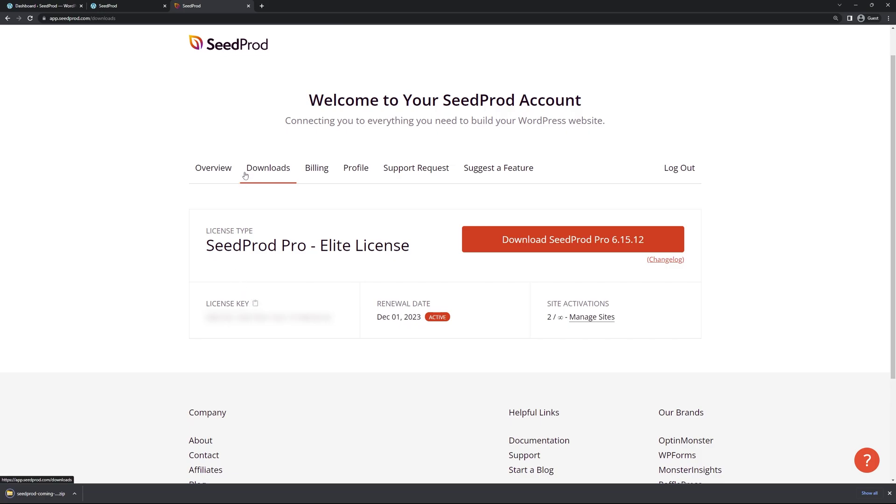
{"action": "left_click", "coordinate": [248, 5]}
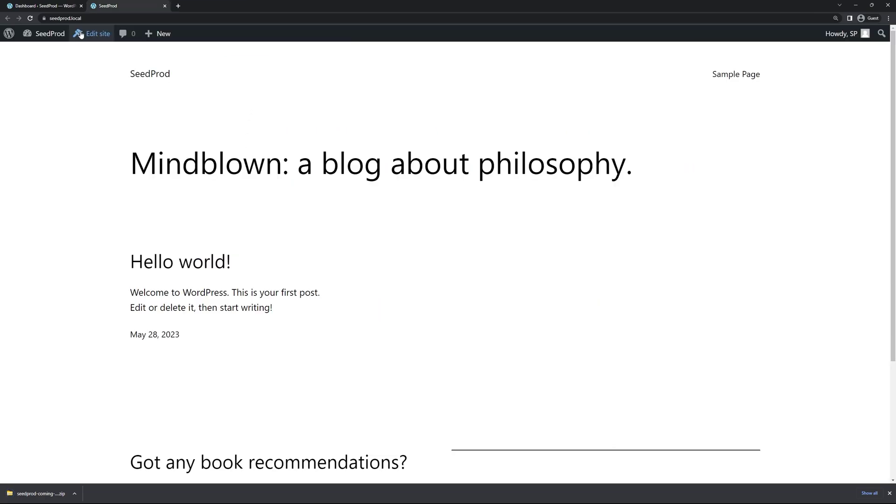
Upload the SeedProd Pro 6.15.12 zip under Plugins > Add New, install it and activate it
{"action": "left_click", "coordinate": [50, 6]}
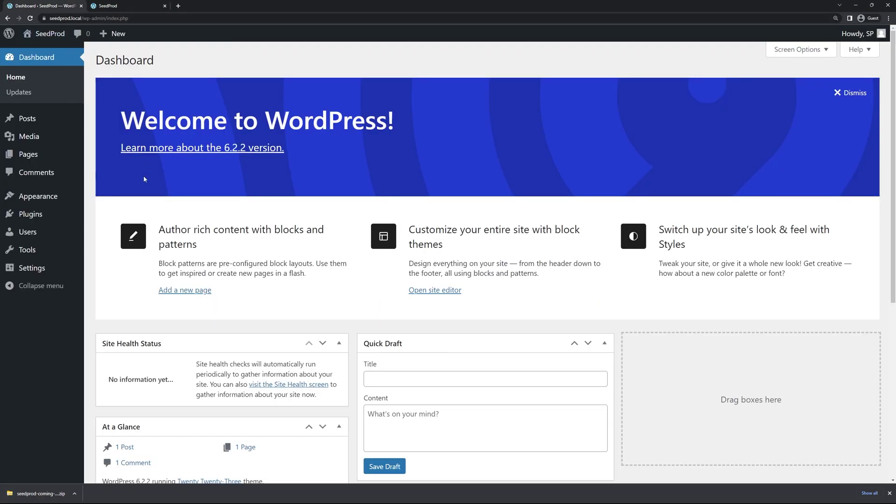
{"action": "mouse_move", "coordinate": [38, 218]}
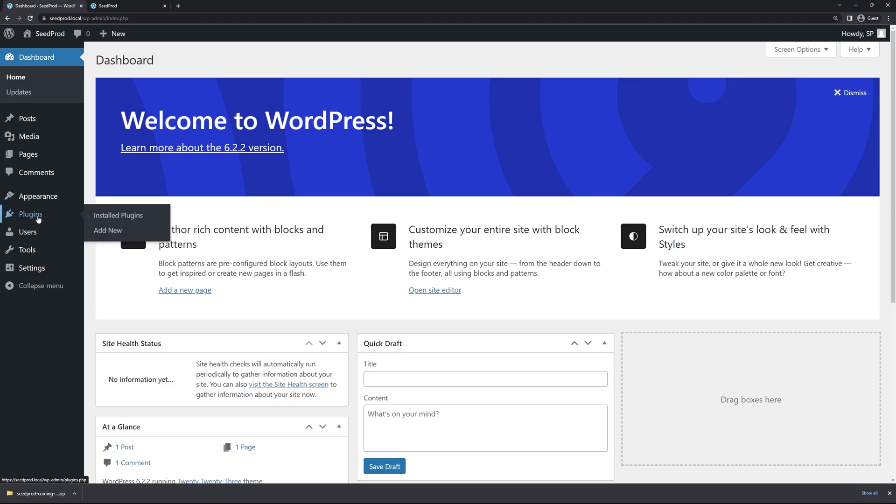
{"action": "left_click", "coordinate": [110, 236]}
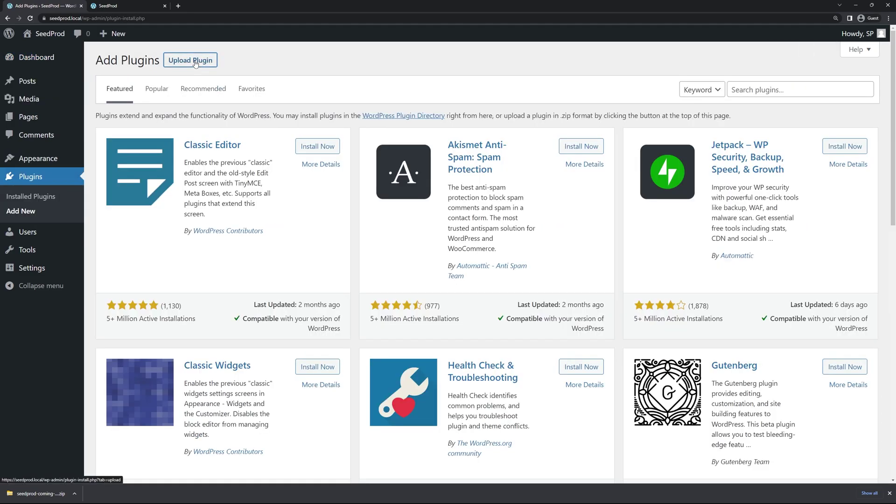
{"action": "left_click", "coordinate": [195, 63]}
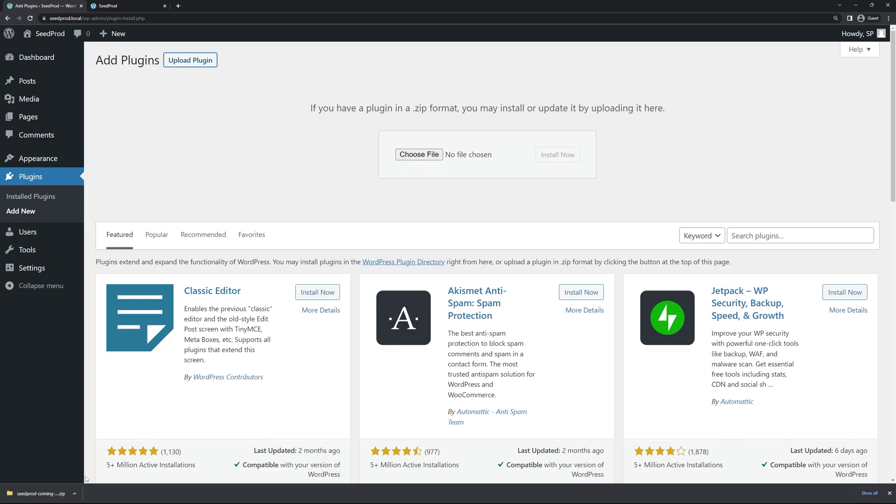
{"action": "left_click_drag", "start_coordinate": [39, 496], "coordinate": [426, 161]}
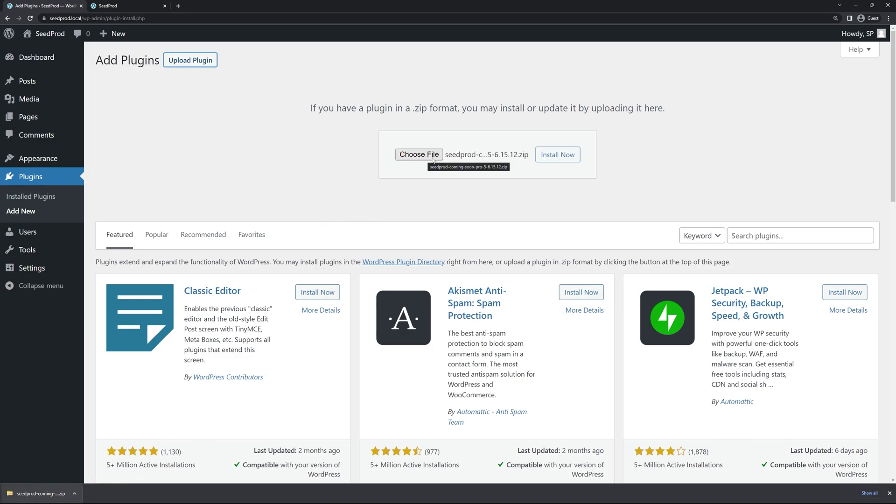
{"action": "left_click", "coordinate": [560, 161]}
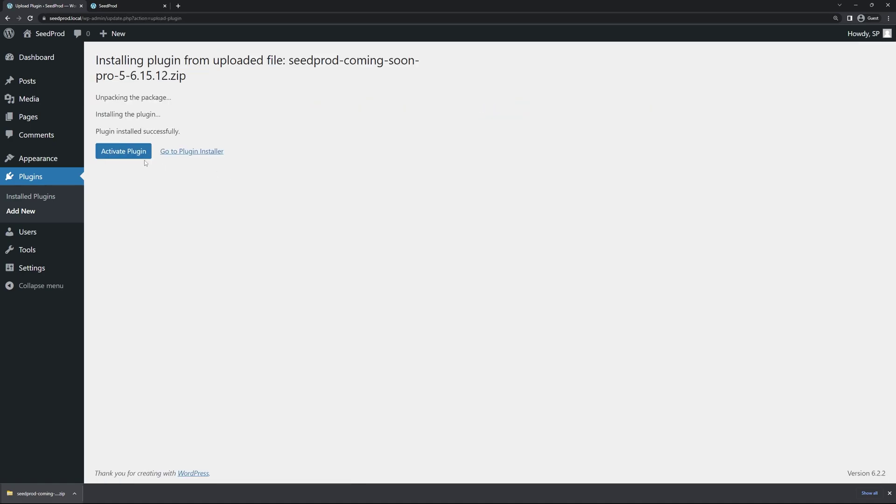
{"action": "left_click", "coordinate": [132, 152]}
Paste the copied licence key into SeedProd's key field and verify it as valid
{"action": "left_click", "coordinate": [417, 245]}
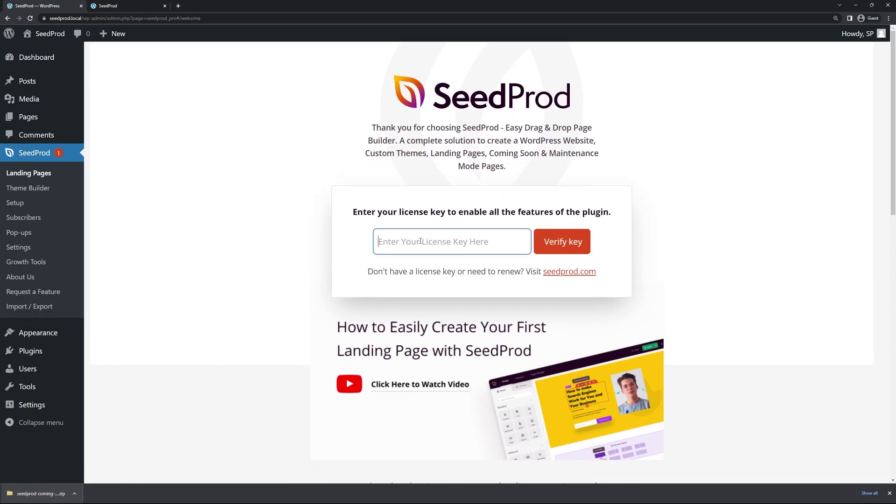
{"action": "key", "text": "ctrl+v"}
{"action": "left_click", "coordinate": [574, 244]}
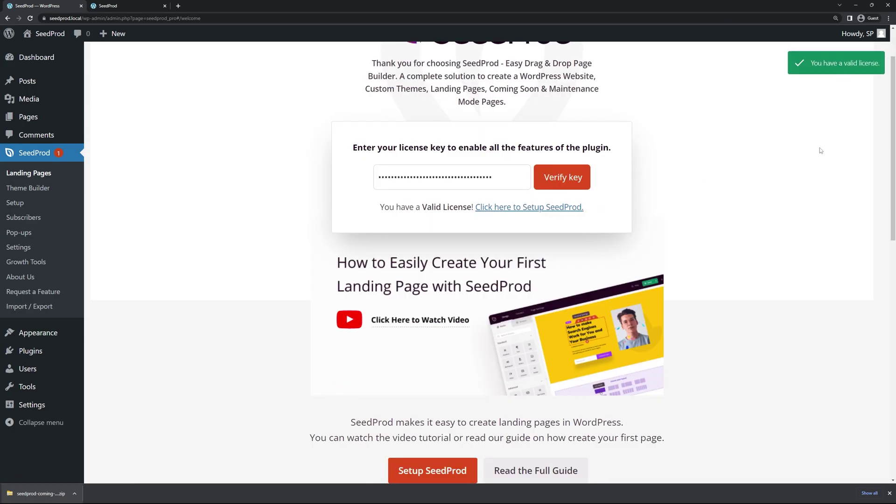
{"action": "scroll", "coordinate": [817, 150], "scroll_direction": "down", "scroll_amount": 2}
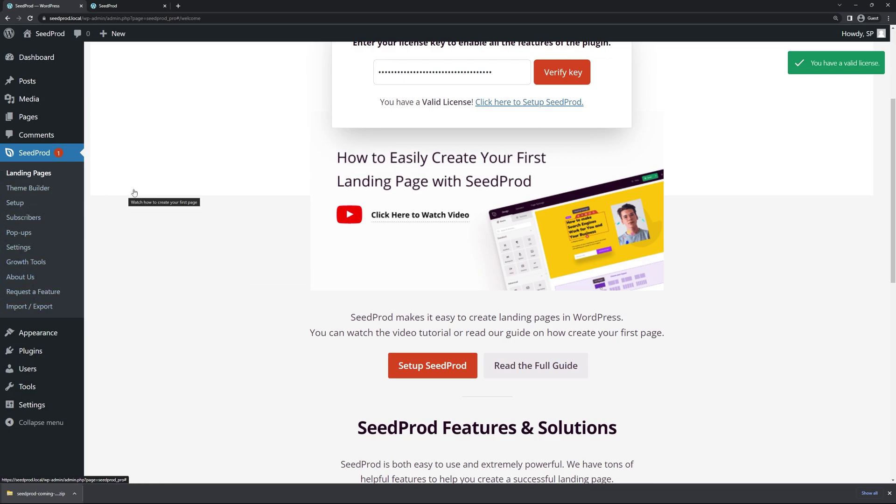
Open SeedProd's Landing Pages overview and look it over
{"action": "left_click", "coordinate": [32, 176]}
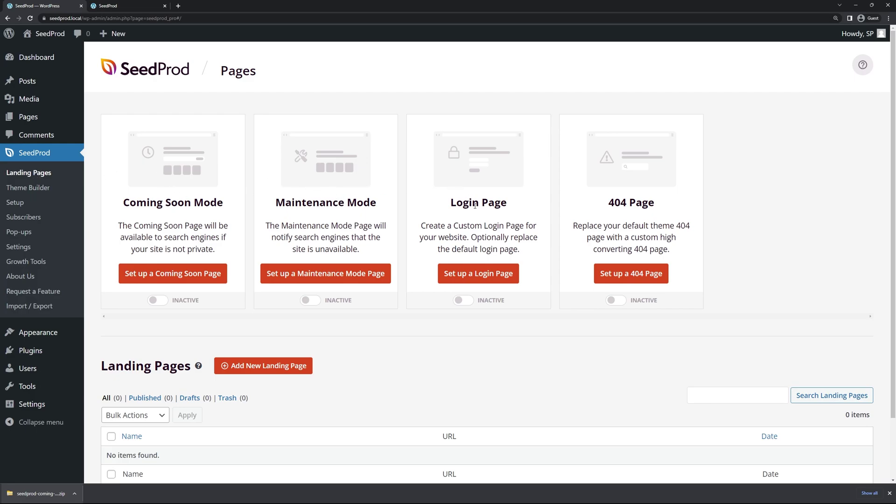
{"action": "scroll", "coordinate": [413, 368], "scroll_direction": "down", "scroll_amount": 1}
{"action": "scroll", "coordinate": [413, 368], "scroll_direction": "down", "scroll_amount": 1}
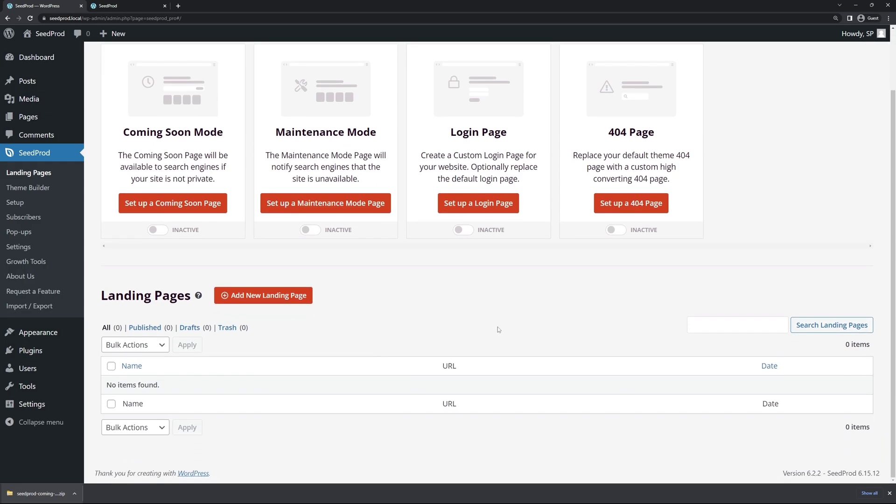
{"action": "scroll", "coordinate": [504, 328], "scroll_direction": "up", "scroll_amount": 2}
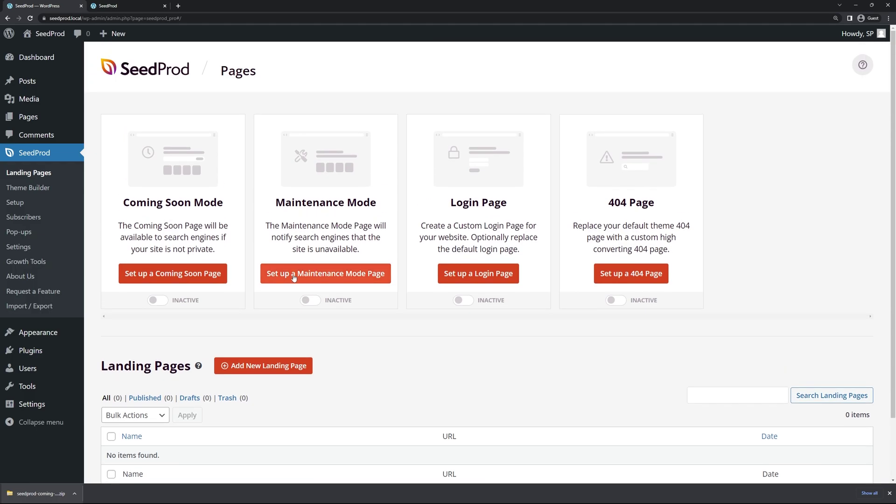
Start a Maintenance Mode page and browse its template gallery
{"action": "left_click", "coordinate": [337, 278]}
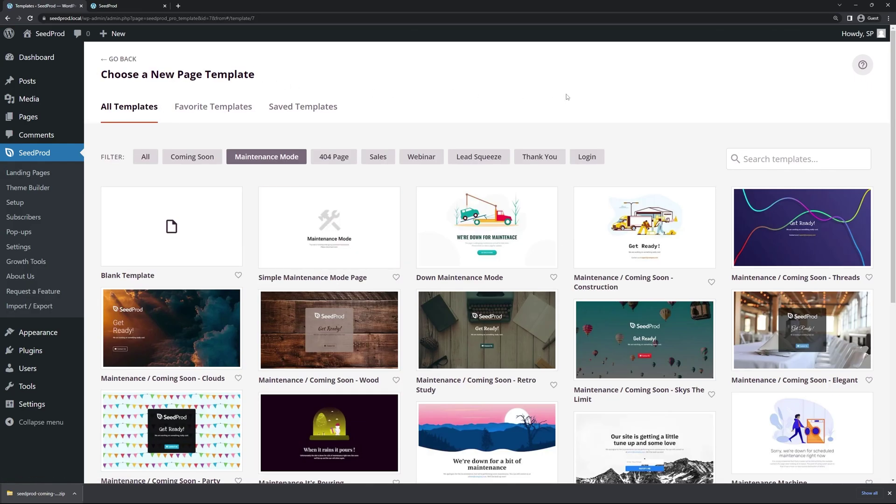
{"action": "left_click_drag", "start_coordinate": [893, 80], "coordinate": [662, 84]}
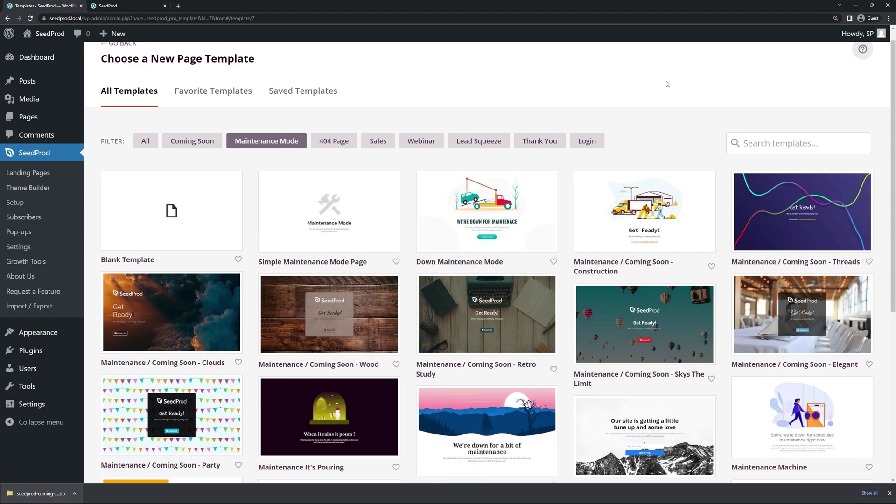
{"action": "mouse_move", "coordinate": [160, 184]}
{"action": "mouse_move", "coordinate": [354, 174]}
{"action": "scroll", "coordinate": [355, 174], "scroll_direction": "down", "scroll_amount": 6}
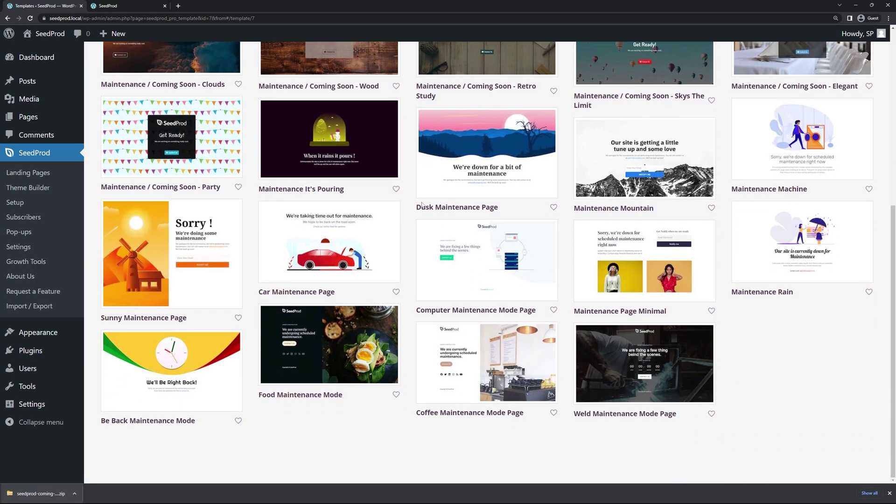
{"action": "mouse_move", "coordinate": [503, 161]}
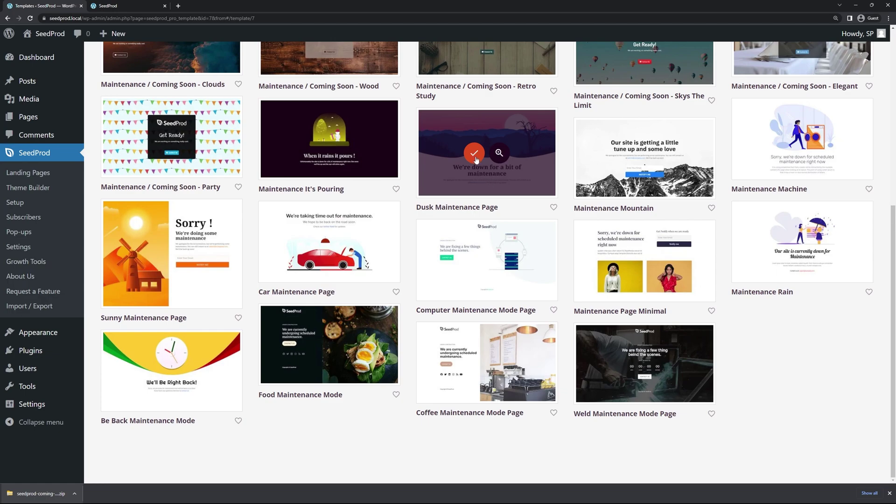
Load the Sunny Maintenance Page template into the page builder
{"action": "mouse_move", "coordinate": [224, 240]}
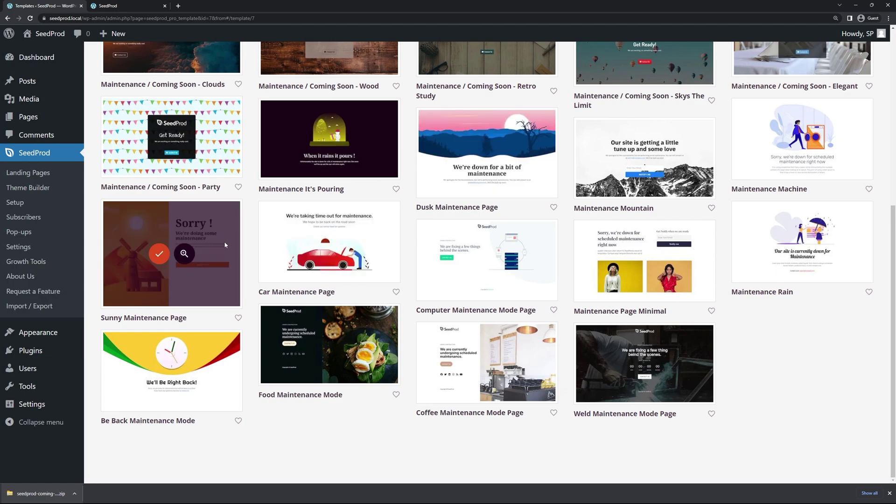
{"action": "left_click", "coordinate": [159, 254]}
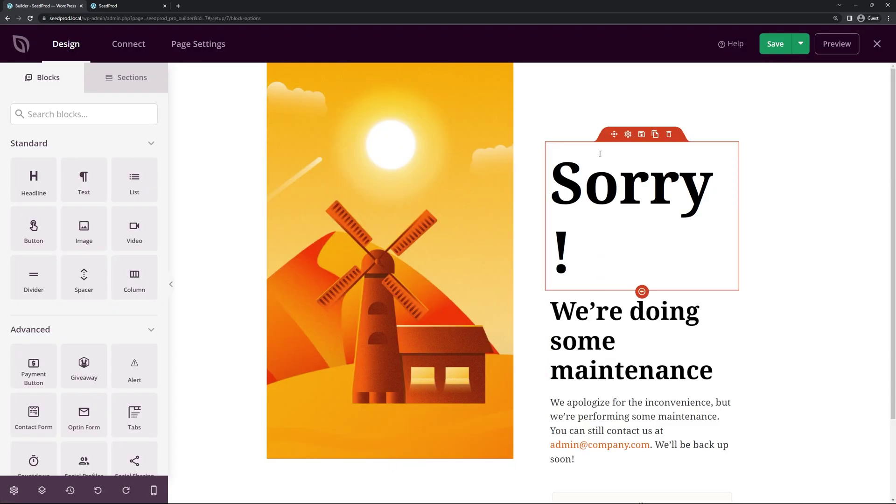
{"action": "left_click_drag", "start_coordinate": [890, 105], "coordinate": [894, 214]}
{"action": "scroll", "coordinate": [894, 214], "scroll_direction": "up", "scroll_amount": 2}
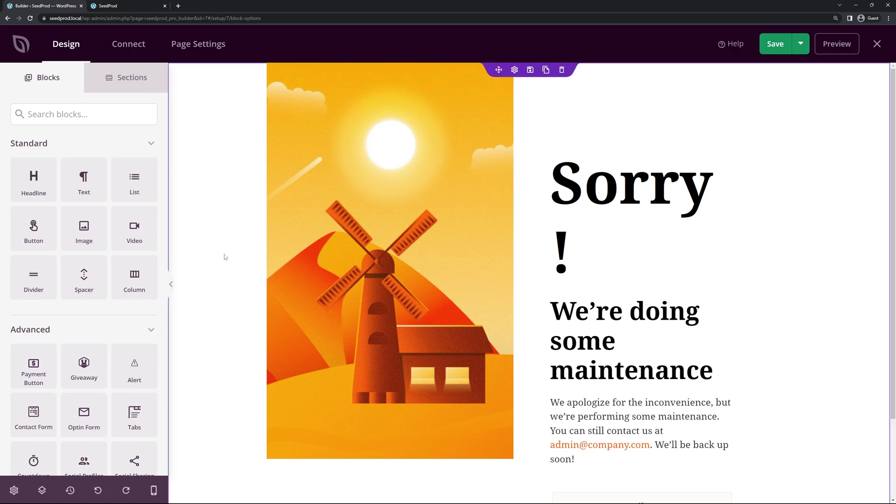
Add a list block below the Sorry ! headline, then delete it again
{"action": "left_click_drag", "start_coordinate": [135, 180], "coordinate": [613, 304]}
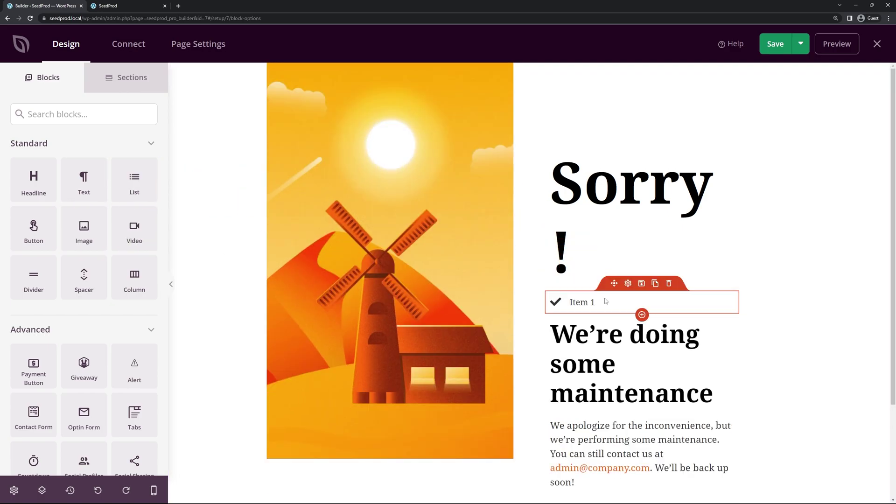
{"action": "left_click", "coordinate": [627, 284]}
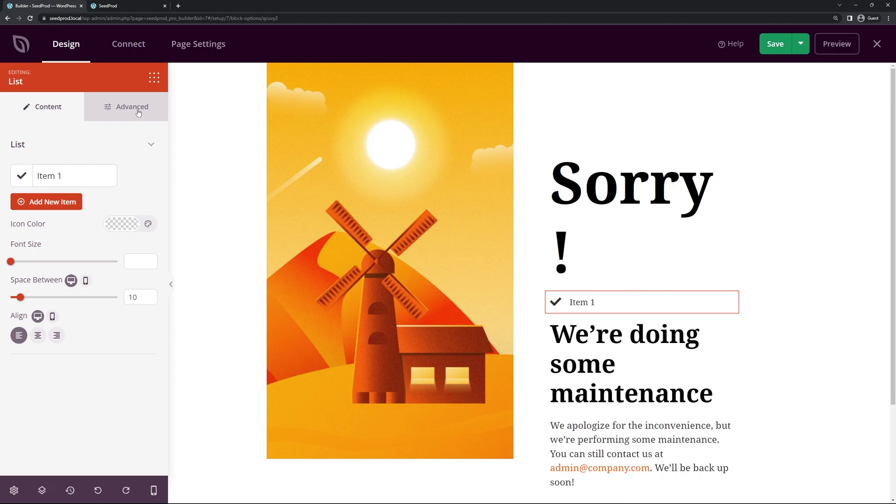
{"action": "mouse_move", "coordinate": [677, 298]}
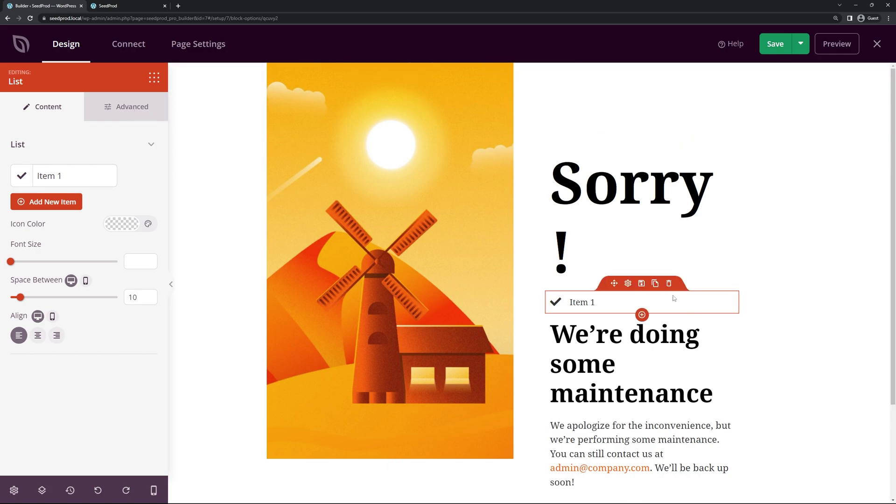
{"action": "left_click", "coordinate": [669, 283]}
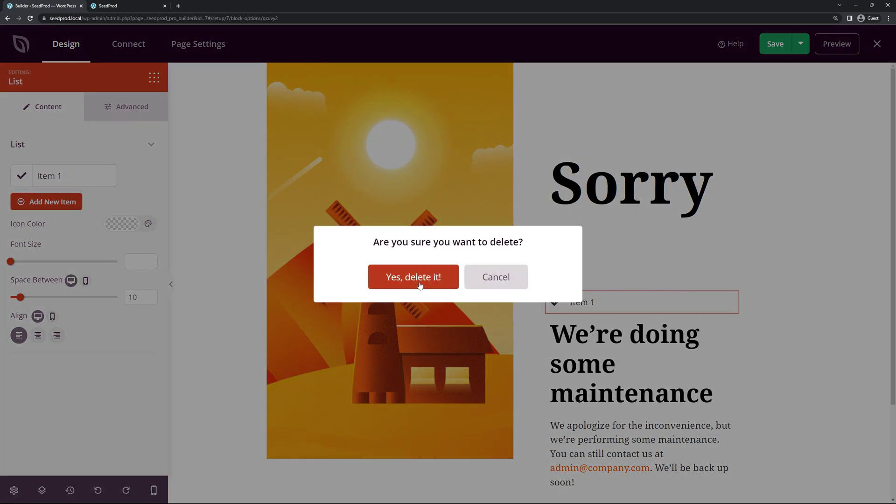
{"action": "left_click", "coordinate": [420, 279]}
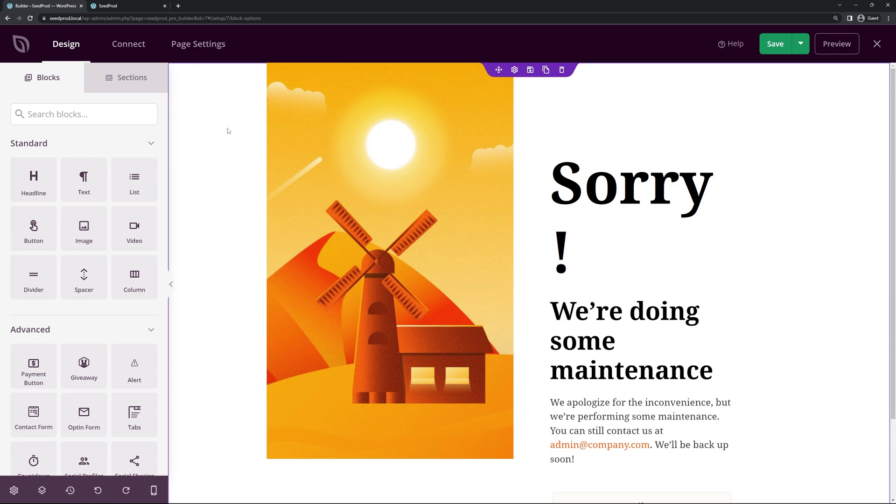
{"action": "mouse_move", "coordinate": [660, 138]}
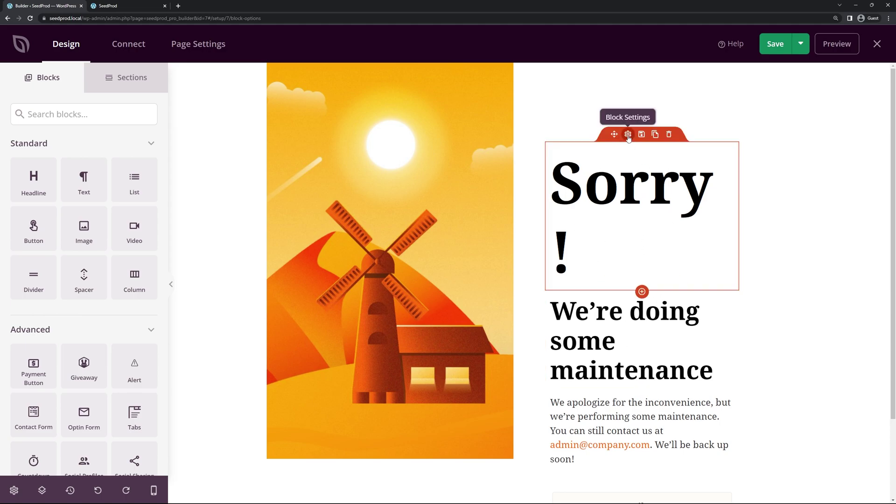
Set the Sorry ! headline to font size 72 and the maintenance subheading to 22
{"action": "left_click", "coordinate": [629, 134]}
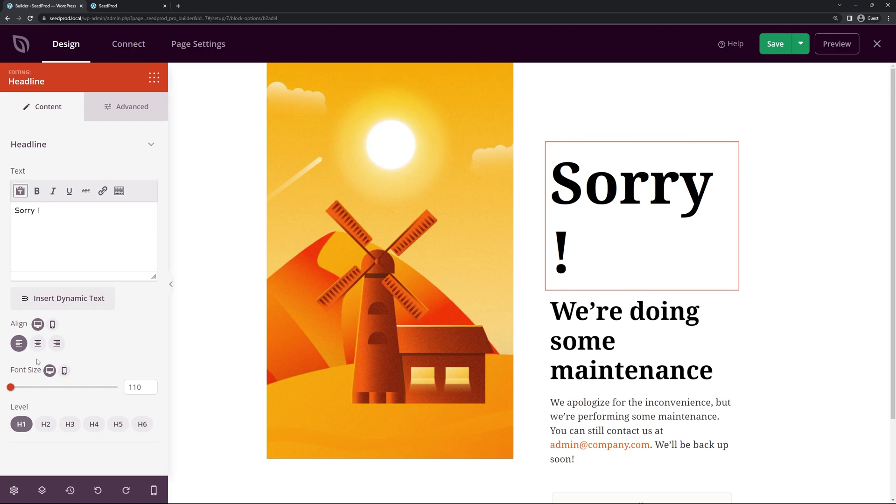
{"action": "left_click_drag", "start_coordinate": [68, 387], "coordinate": [117, 387]}
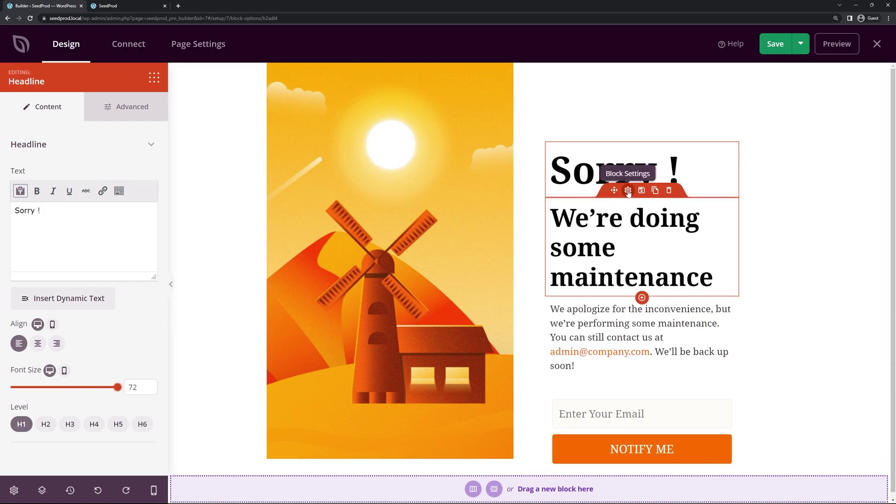
{"action": "left_click", "coordinate": [627, 190]}
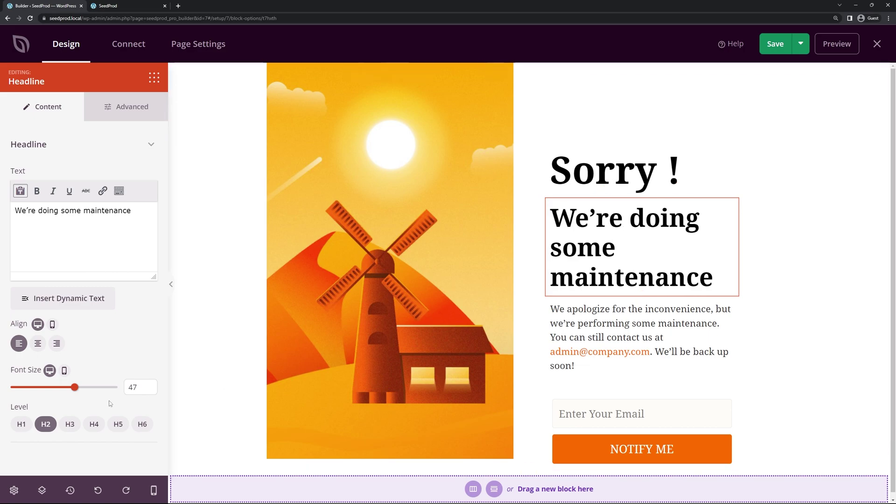
{"action": "left_click_drag", "start_coordinate": [75, 390], "coordinate": [31, 391]}
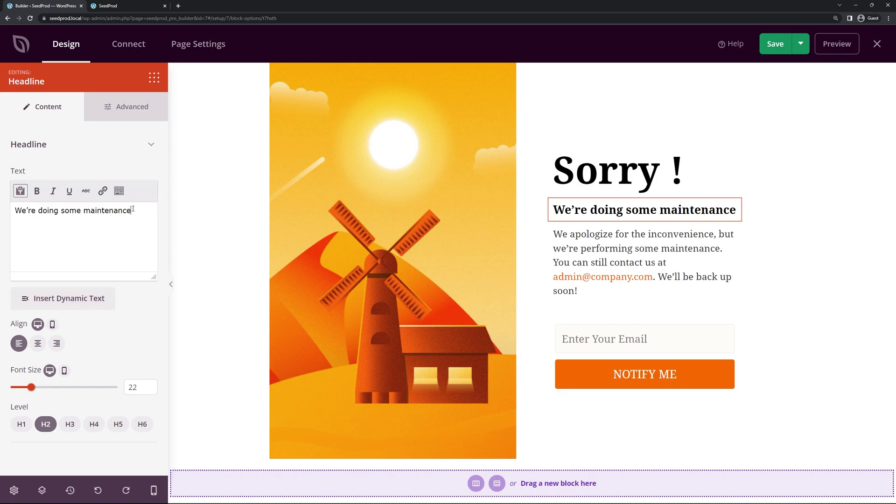
Keep the subheading at H2 and colour its text orange #FF6D00
{"action": "left_click_drag", "start_coordinate": [132, 209], "coordinate": [14, 211]}
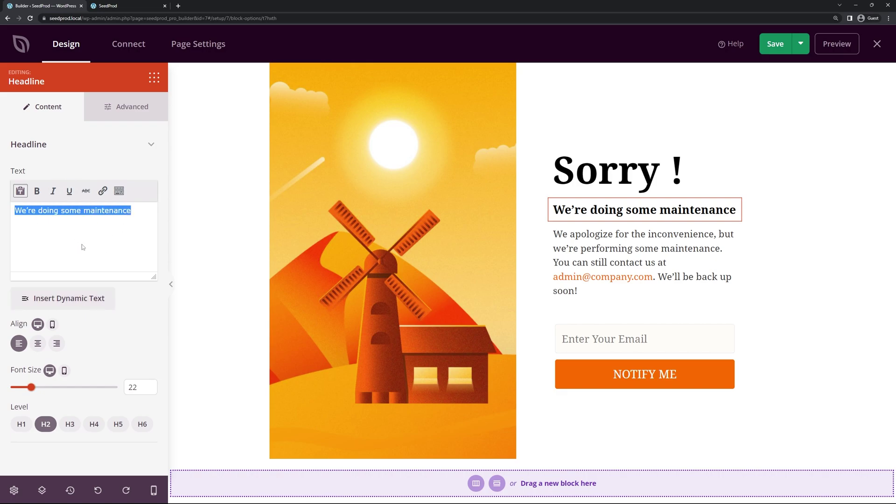
{"action": "left_click", "coordinate": [31, 336]}
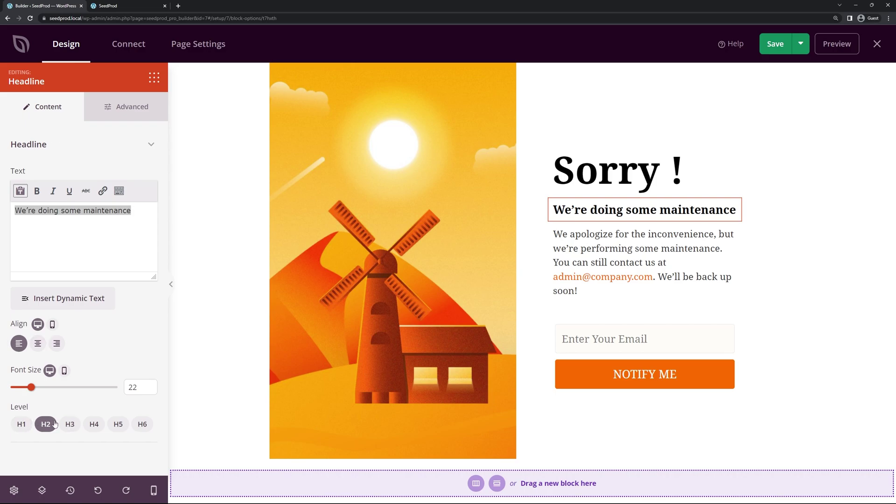
{"action": "left_click", "coordinate": [130, 109]}
{"action": "left_click", "coordinate": [119, 193]}
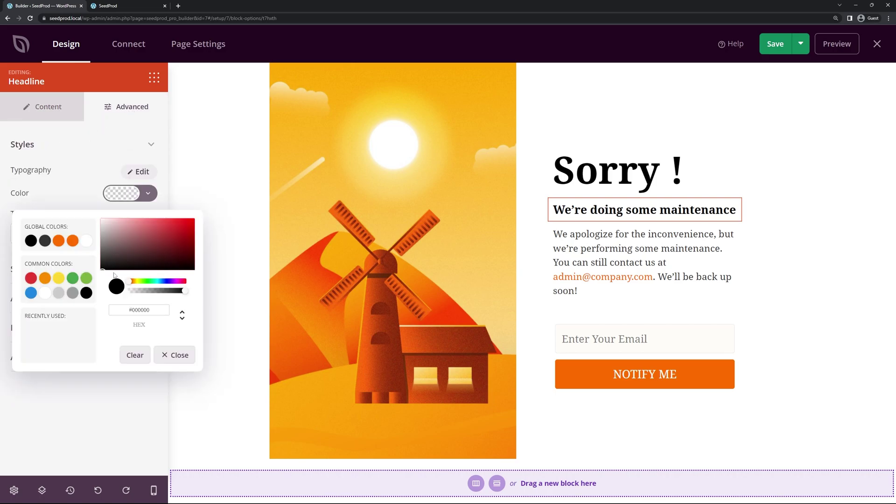
{"action": "left_click", "coordinate": [73, 240]}
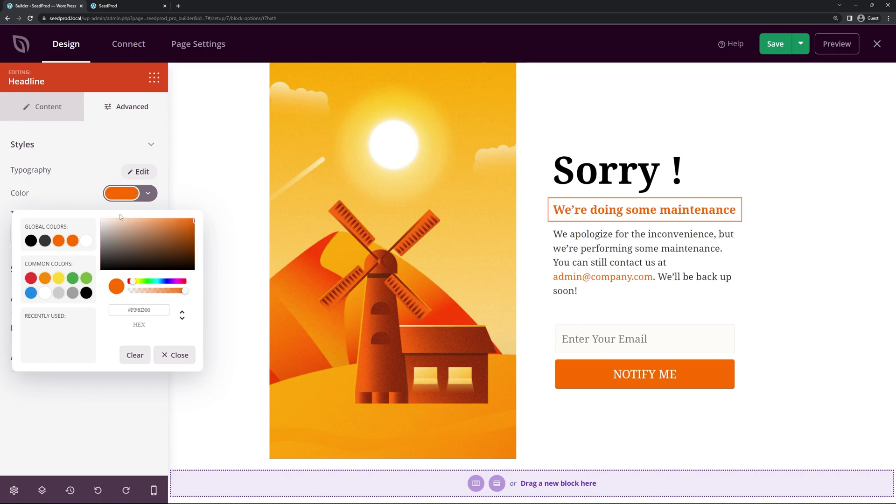
{"action": "left_click", "coordinate": [87, 200]}
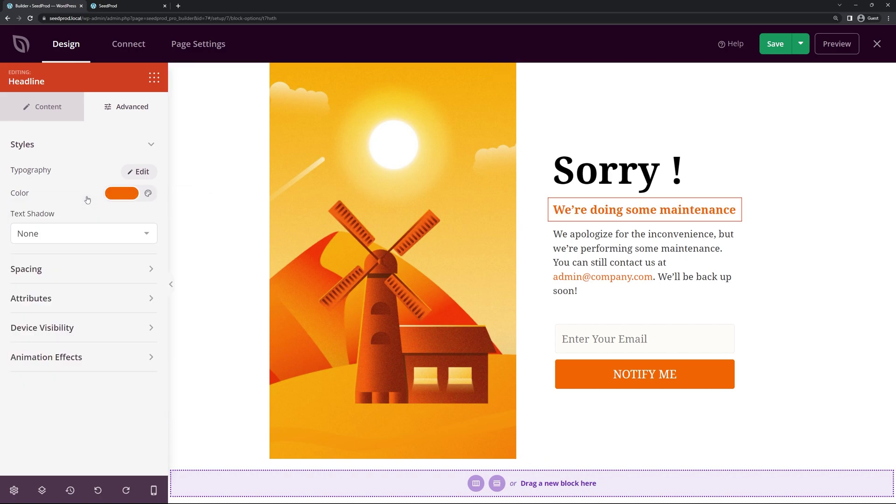
{"action": "left_click", "coordinate": [121, 145]}
Try the subheading's Device Visibility toggles, leaving it visible on desktop
{"action": "left_click", "coordinate": [74, 174]}
{"action": "left_click", "coordinate": [74, 174]}
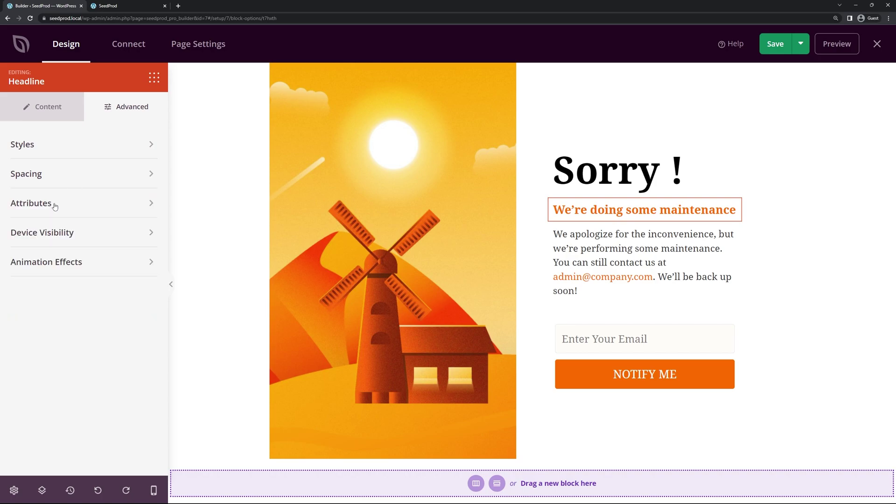
{"action": "left_click", "coordinate": [54, 204]}
{"action": "left_click", "coordinate": [53, 204]}
{"action": "left_click", "coordinate": [47, 231]}
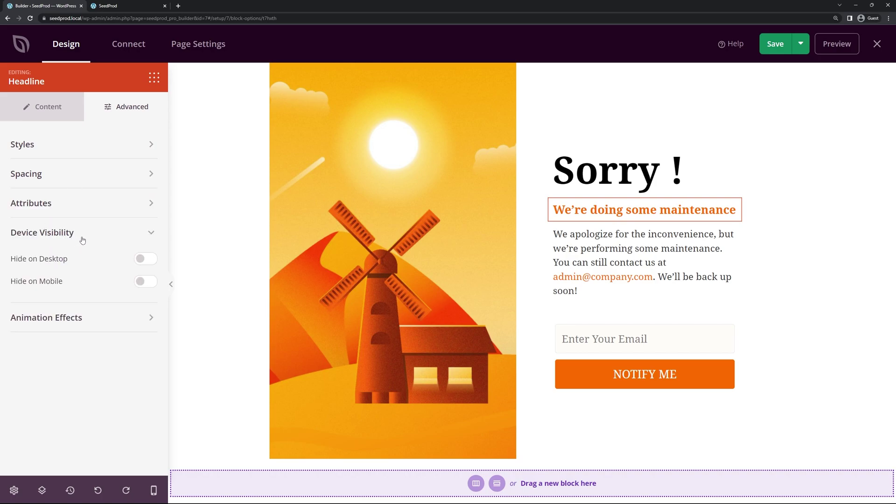
{"action": "left_click", "coordinate": [145, 280]}
{"action": "left_click", "coordinate": [144, 259]}
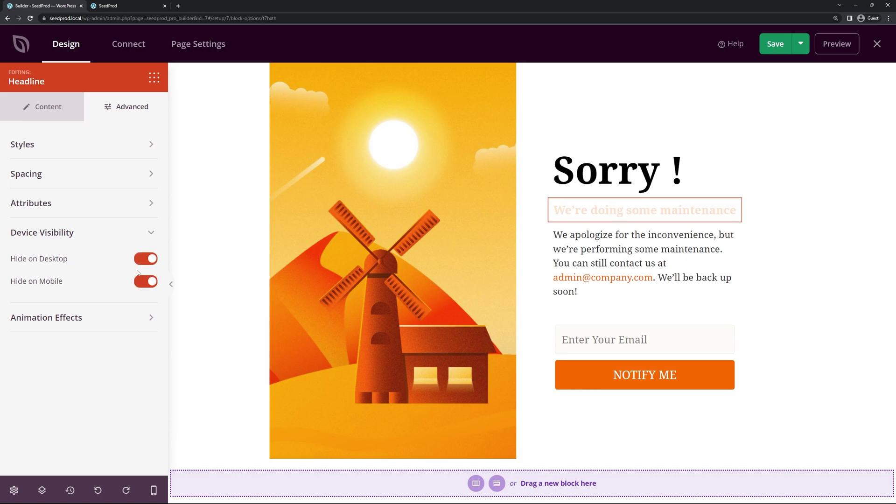
{"action": "left_click", "coordinate": [145, 259]}
Give the subheading a Fade In entrance animation and select its surrounding section
{"action": "left_click", "coordinate": [140, 232]}
{"action": "left_click", "coordinate": [128, 262]}
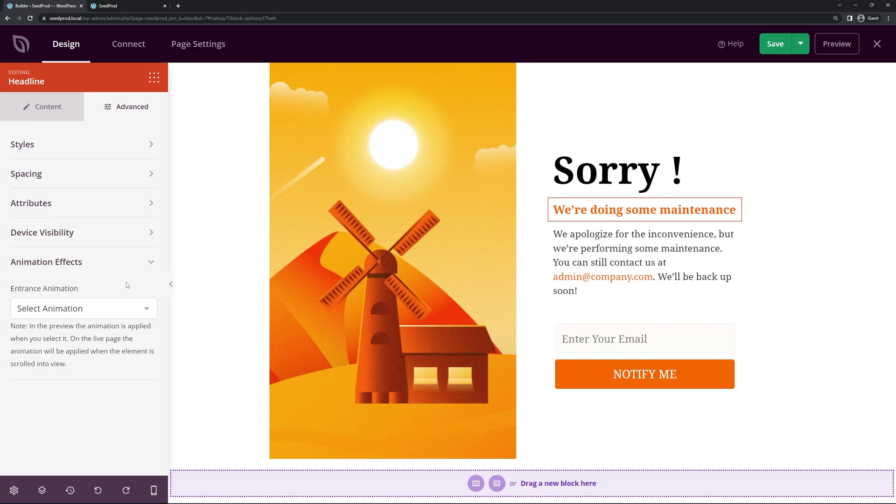
{"action": "left_click", "coordinate": [126, 309]}
{"action": "left_click", "coordinate": [42, 244]}
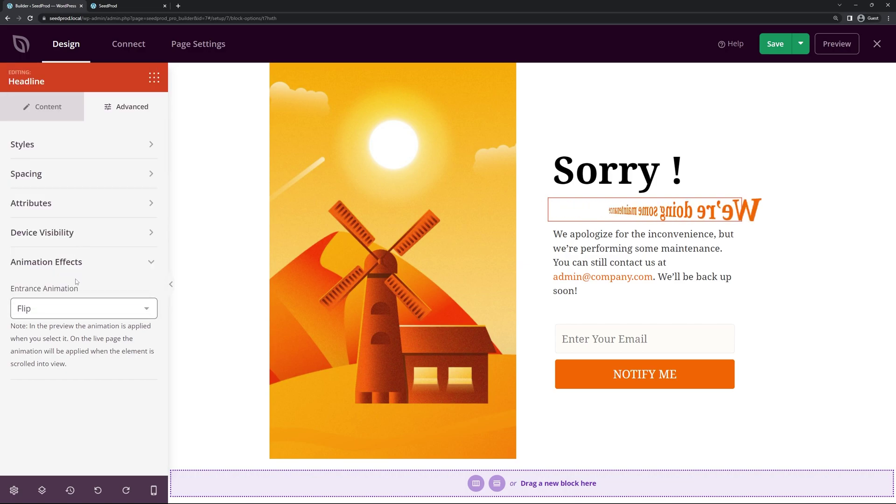
{"action": "left_click", "coordinate": [86, 304]}
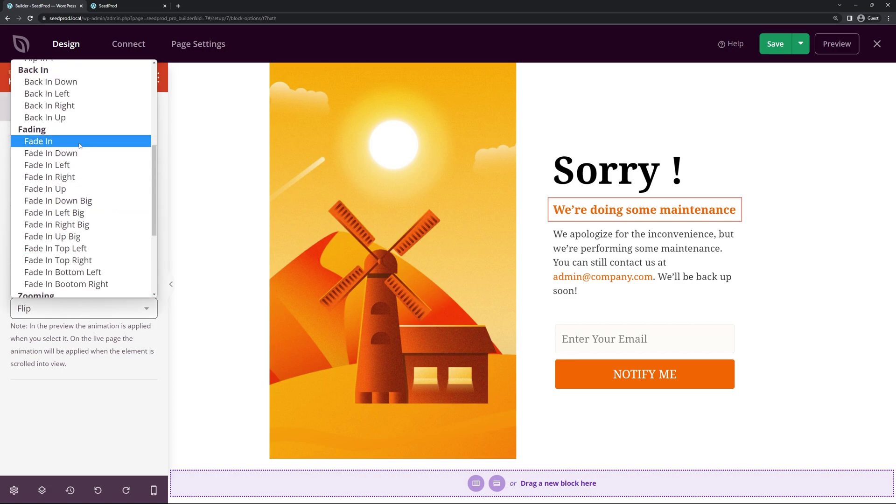
{"action": "left_click", "coordinate": [42, 140]}
{"action": "left_click", "coordinate": [131, 312]}
{"action": "left_click", "coordinate": [440, 175]}
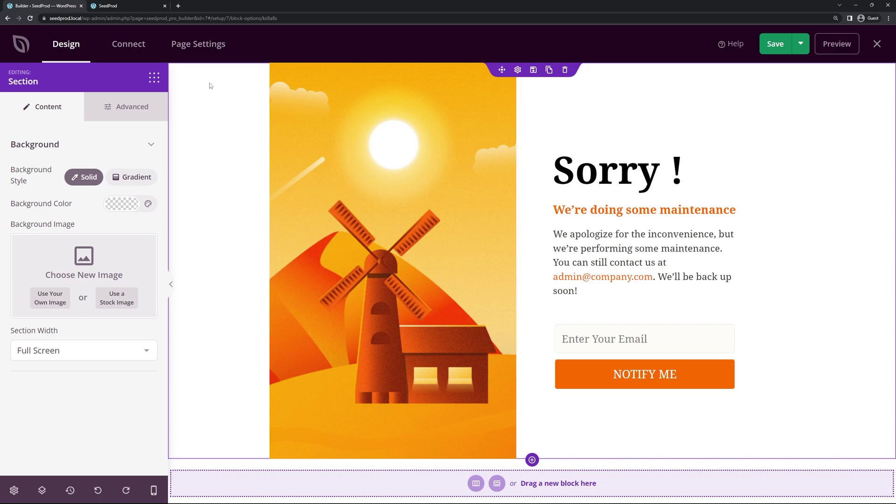
Give the windmill section a Fade In entrance animation and go back to the block library
{"action": "left_click", "coordinate": [127, 109]}
{"action": "left_click", "coordinate": [83, 399]}
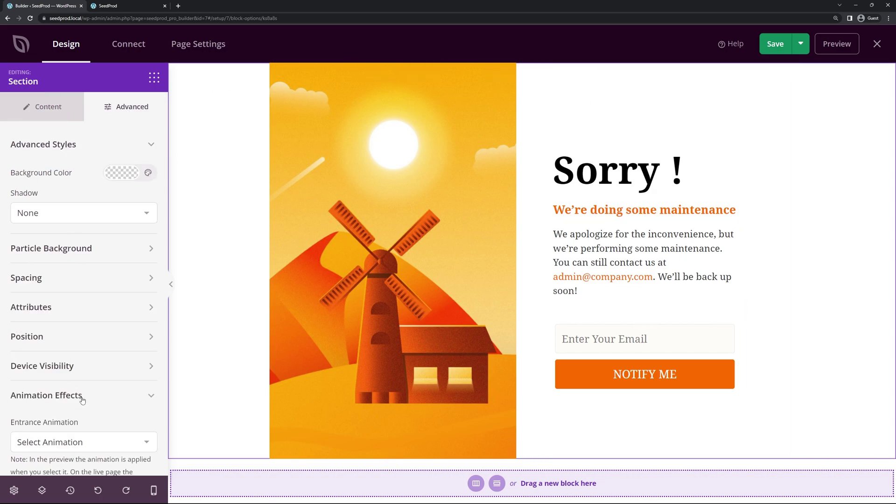
{"action": "scroll", "coordinate": [82, 399], "scroll_direction": "down", "scroll_amount": 3}
{"action": "left_click", "coordinate": [68, 336]}
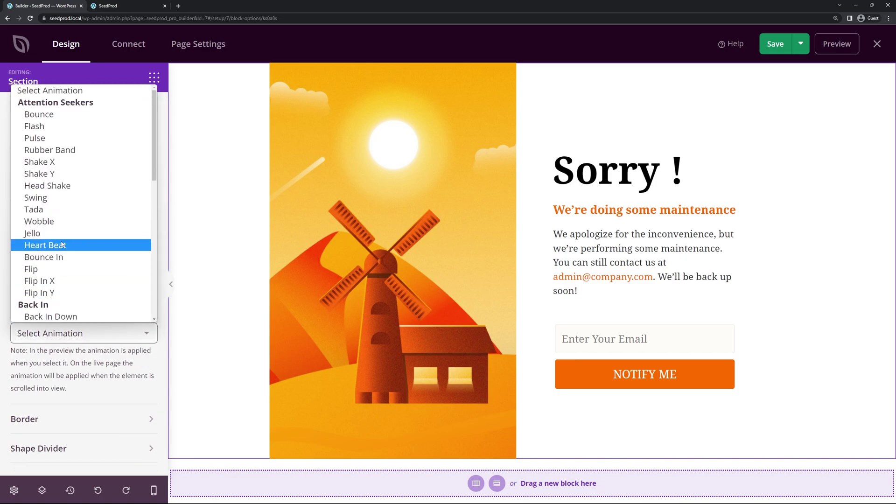
{"action": "scroll", "coordinate": [61, 245], "scroll_direction": "down", "scroll_amount": 5}
{"action": "left_click", "coordinate": [49, 163]}
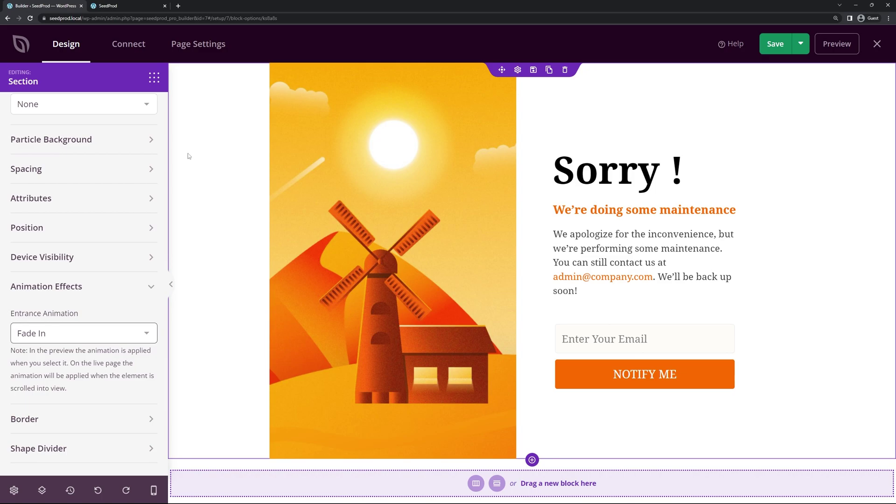
{"action": "left_click", "coordinate": [154, 78]}
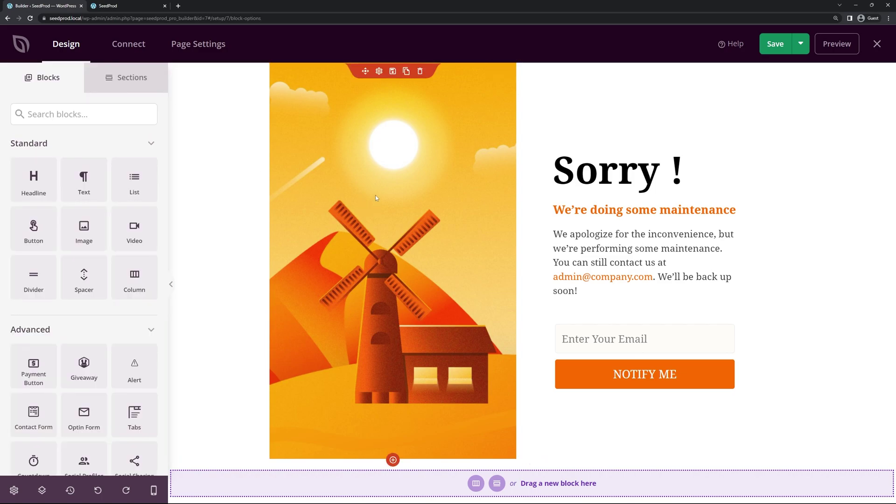
Delete the windmill illustration from its image block
{"action": "left_click", "coordinate": [379, 71]}
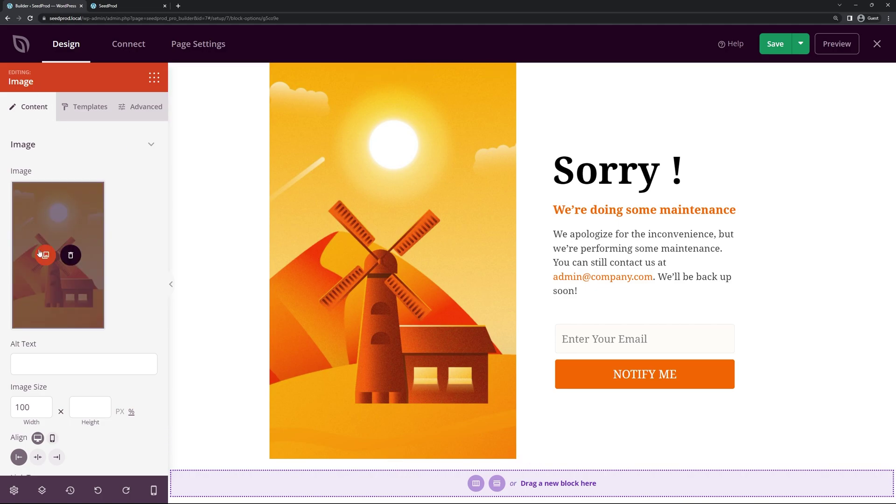
{"action": "left_click", "coordinate": [70, 253]}
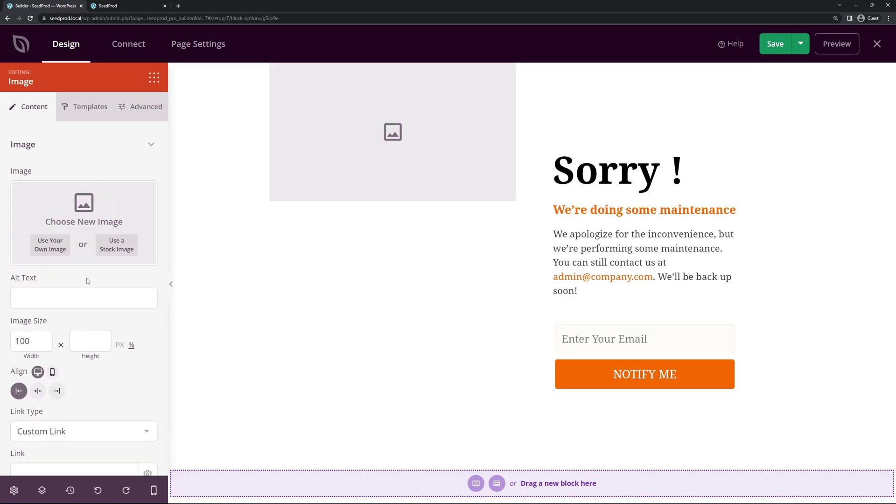
{"action": "left_click", "coordinate": [53, 246]}
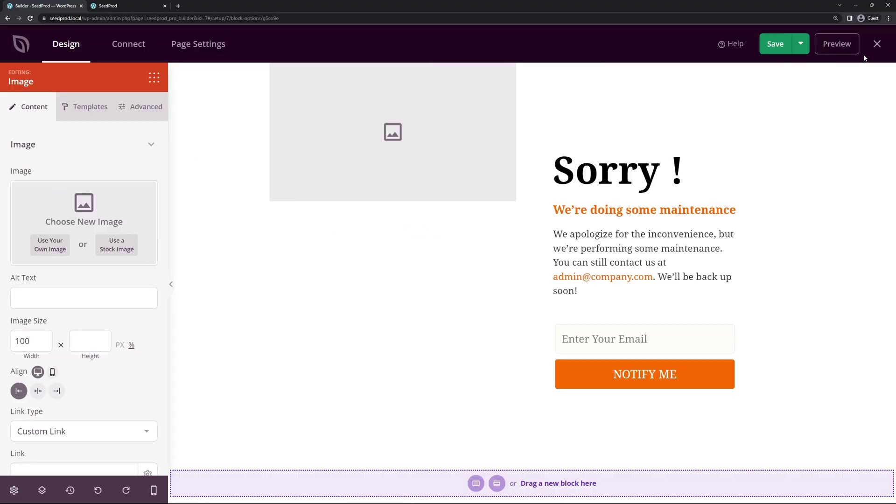
{"action": "left_click", "coordinate": [865, 56]}
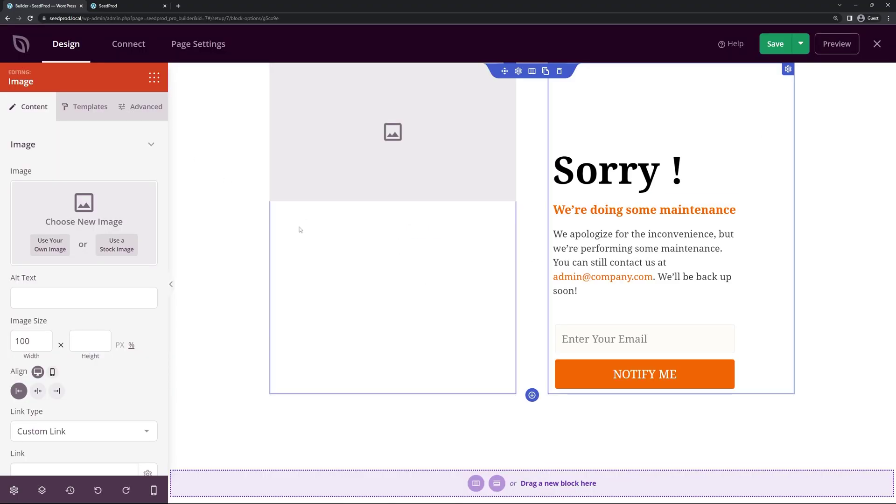
Search stock images for 'maintenance' and insert the photo of a person at a code monitor
{"action": "left_click", "coordinate": [116, 250]}
{"action": "left_click", "coordinate": [397, 266]}
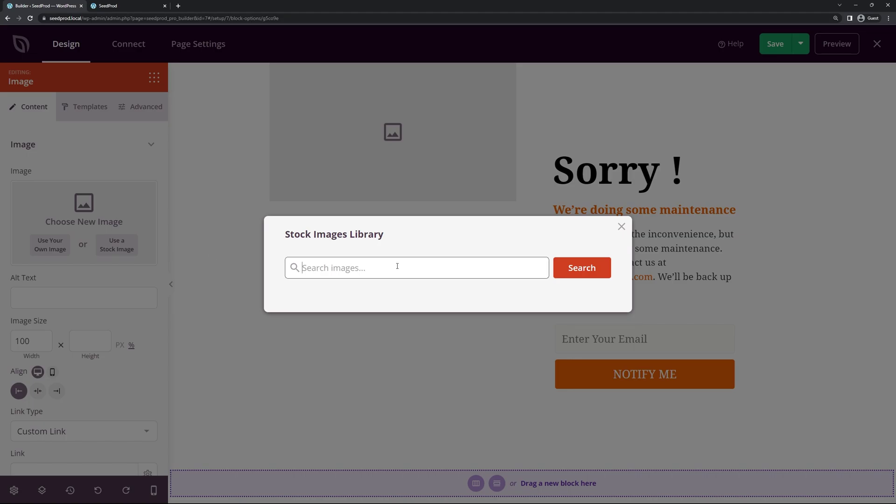
{"action": "type", "text": "maintenance"}
{"action": "key", "text": "Return"}
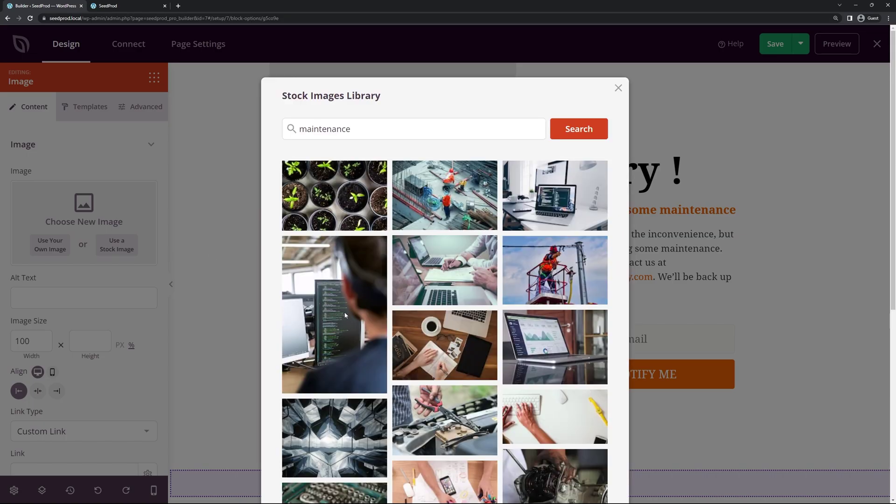
{"action": "left_click", "coordinate": [331, 287]}
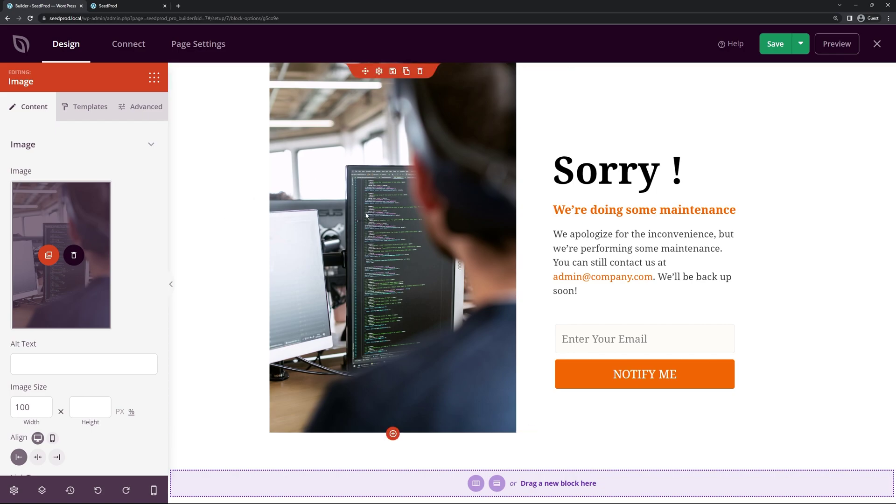
Set the photo's Link Type to Media - Lightbox and preview the enlarged photo
{"action": "scroll", "coordinate": [44, 336], "scroll_direction": "down", "scroll_amount": 2}
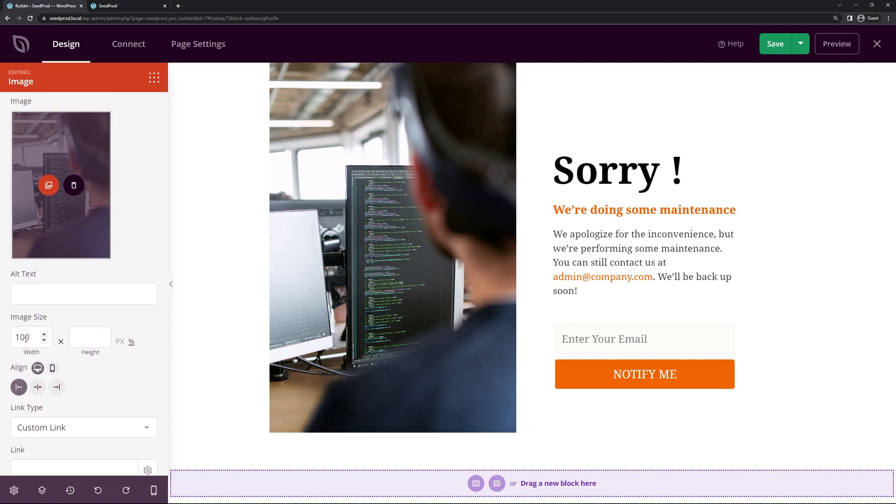
{"action": "scroll", "coordinate": [90, 375], "scroll_direction": "down", "scroll_amount": 1}
{"action": "left_click", "coordinate": [99, 404]}
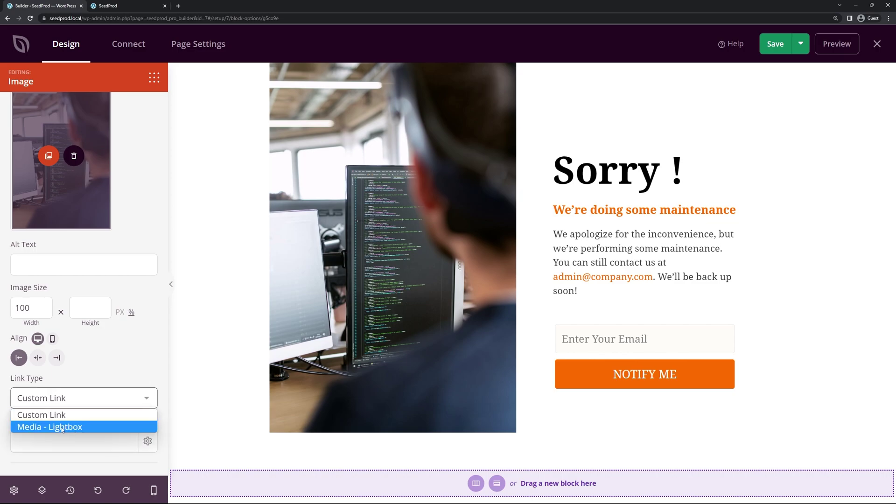
{"action": "left_click", "coordinate": [82, 427]}
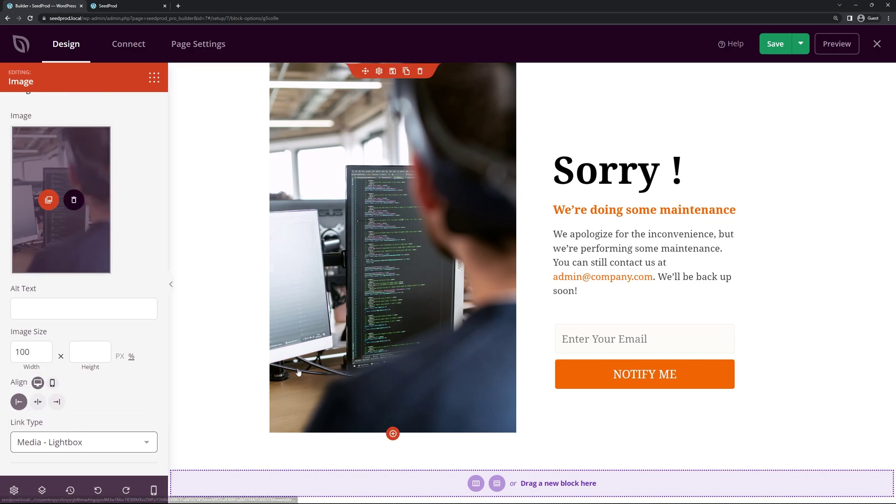
{"action": "left_click", "coordinate": [411, 369]}
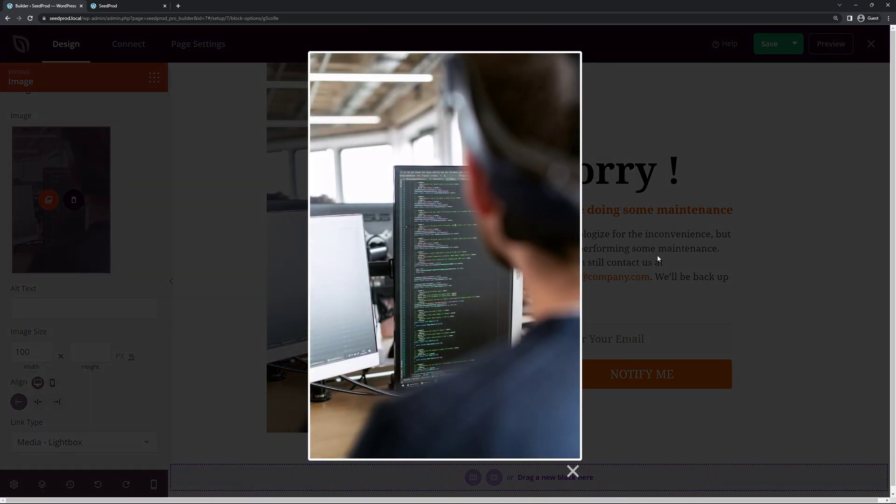
{"action": "left_click", "coordinate": [700, 235]}
Switch the photo's link to Custom Link and bring up the image style presets
{"action": "left_click", "coordinate": [72, 443]}
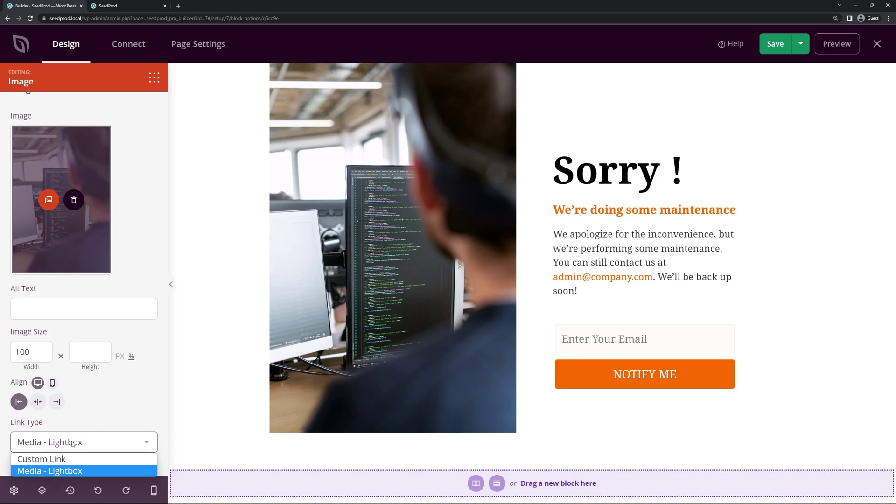
{"action": "left_click", "coordinate": [44, 459]}
{"action": "scroll", "coordinate": [127, 399], "scroll_direction": "up", "scroll_amount": 3}
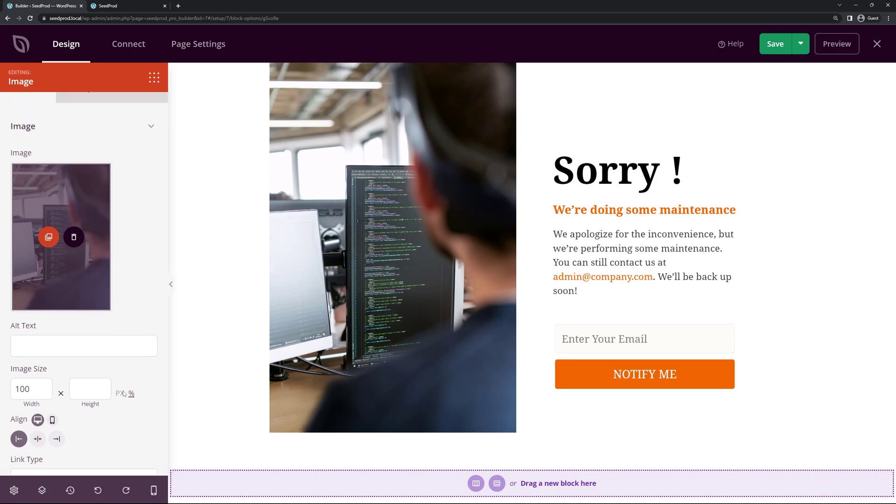
{"action": "left_click", "coordinate": [84, 107]}
{"action": "scroll", "coordinate": [98, 194], "scroll_direction": "down", "scroll_amount": 5}
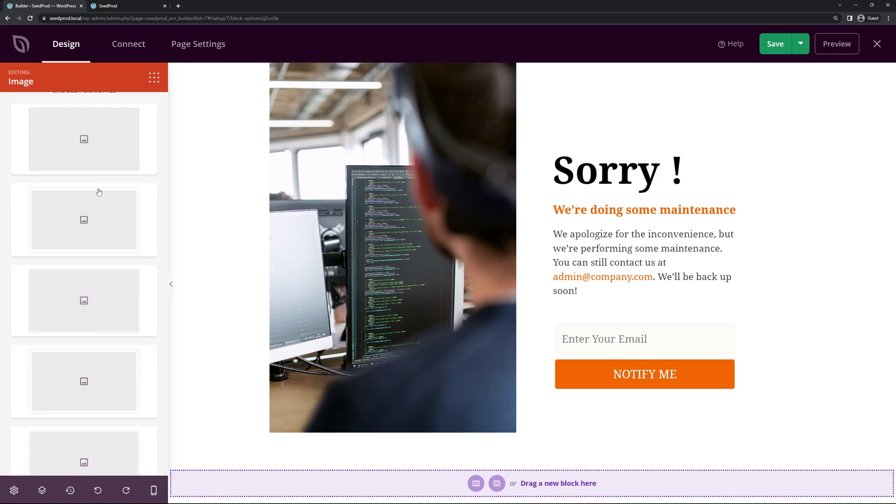
Try the drop-shadow and white-framed image styles on the photo
{"action": "left_click", "coordinate": [114, 280]}
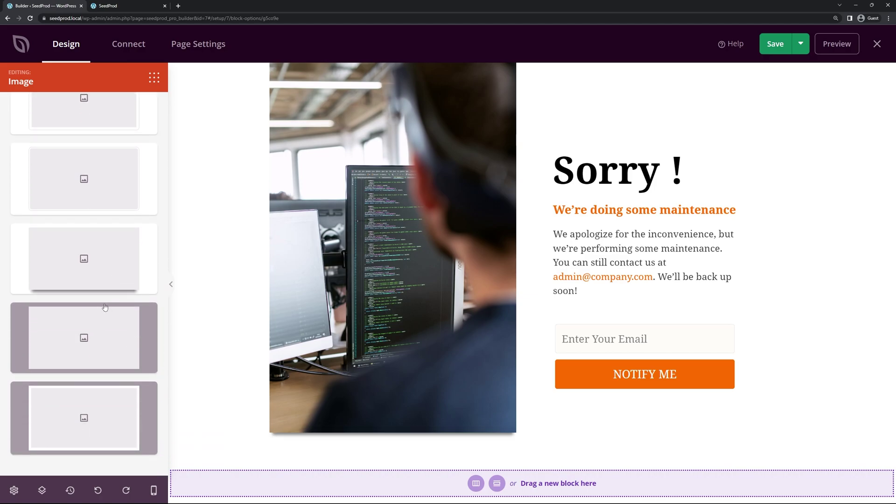
{"action": "left_click", "coordinate": [103, 411]}
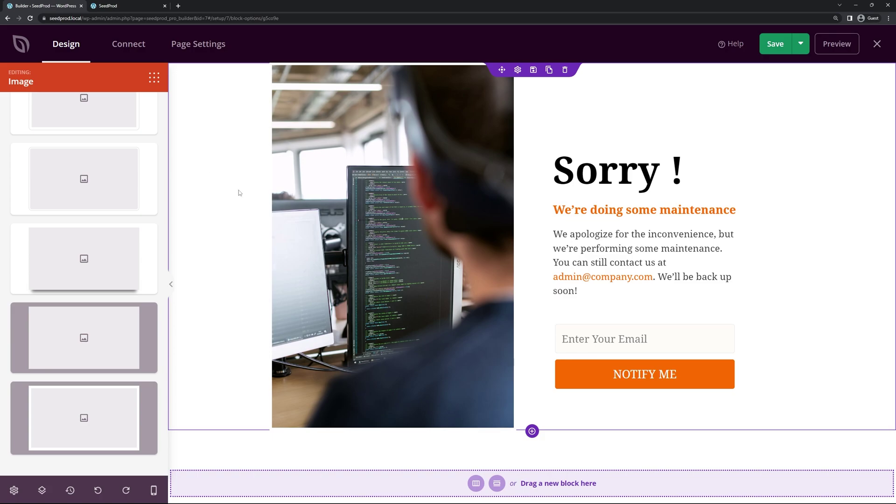
{"action": "scroll", "coordinate": [88, 266], "scroll_direction": "up", "scroll_amount": 5}
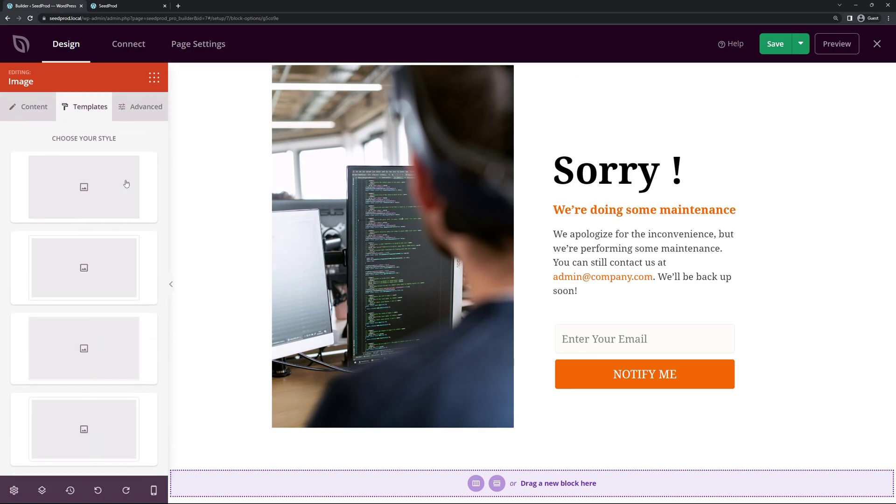
Set the photo's Image Border radius to 25 on all corners
{"action": "left_click", "coordinate": [147, 110]}
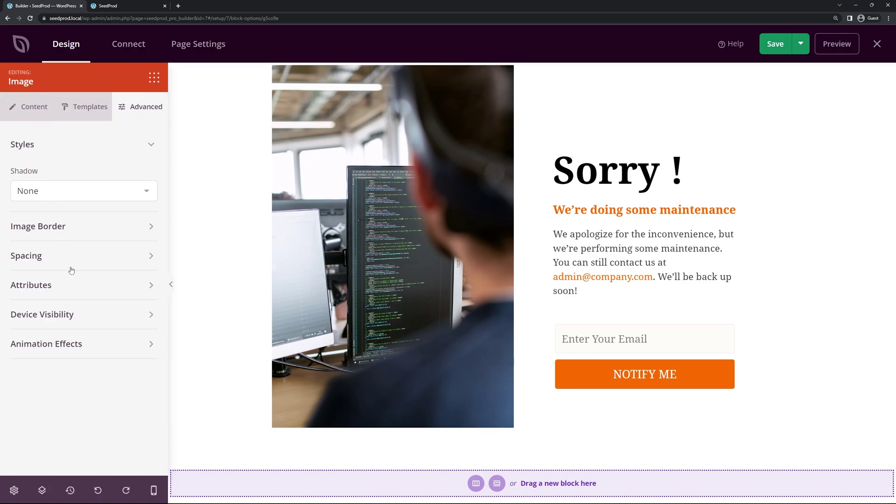
{"action": "left_click", "coordinate": [66, 228]}
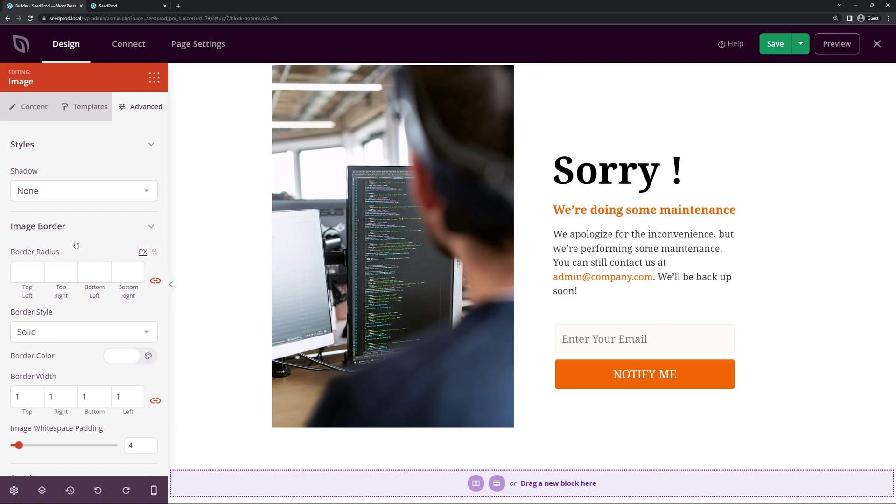
{"action": "left_click", "coordinate": [25, 266]}
{"action": "type", "text": "25"}
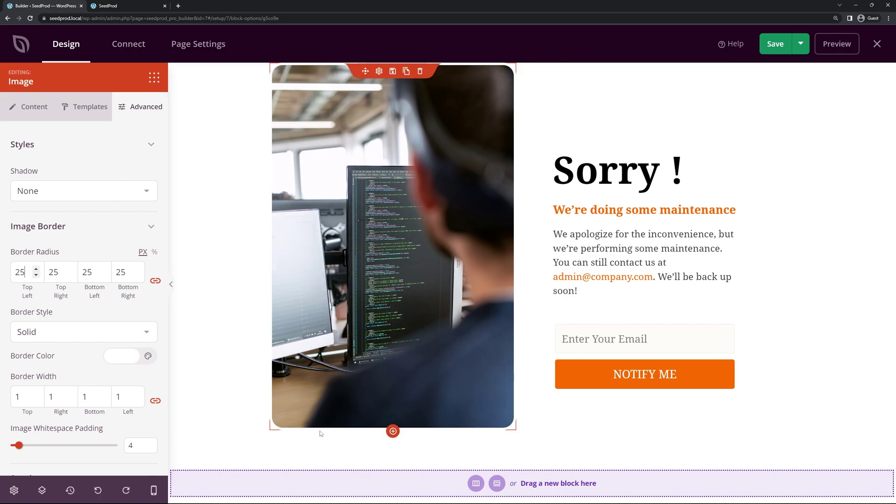
{"action": "double_click", "coordinate": [20, 272]}
{"action": "left_click", "coordinate": [38, 226]}
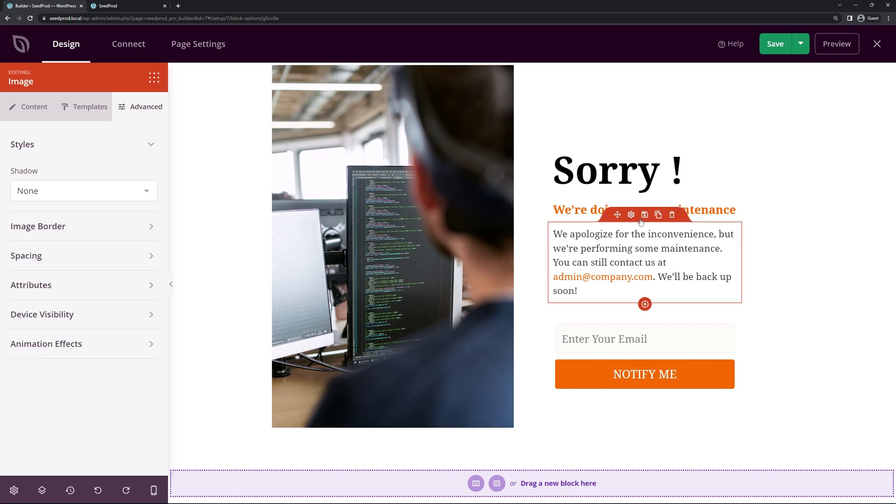
Select the optin form and toggle the Name and Optin Confirmation fields on and off
{"action": "left_click", "coordinate": [577, 258]}
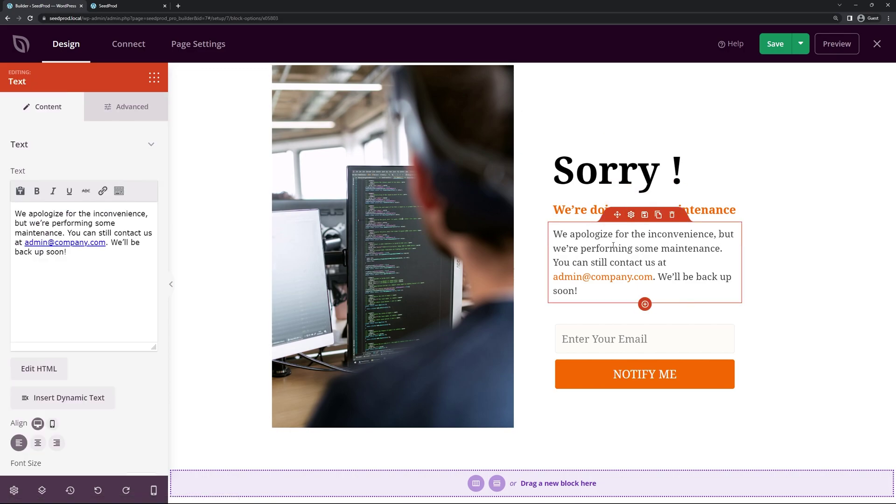
{"action": "left_click", "coordinate": [635, 326]}
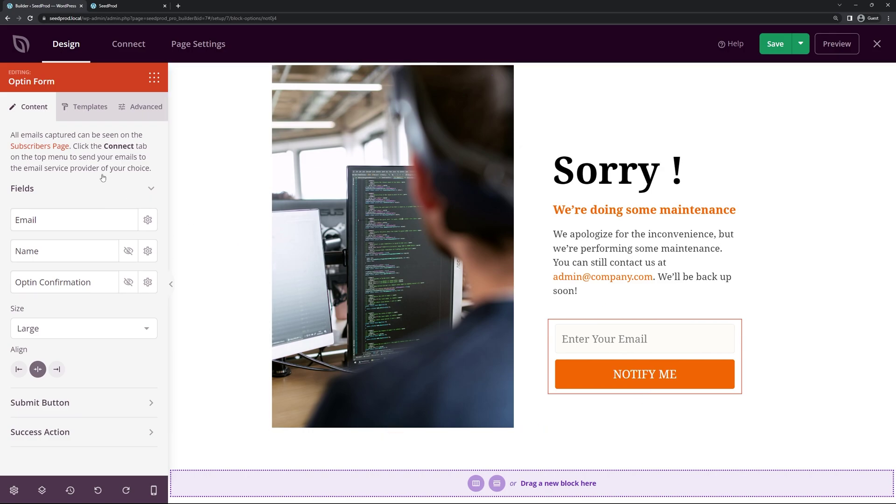
{"action": "left_click", "coordinate": [127, 251]}
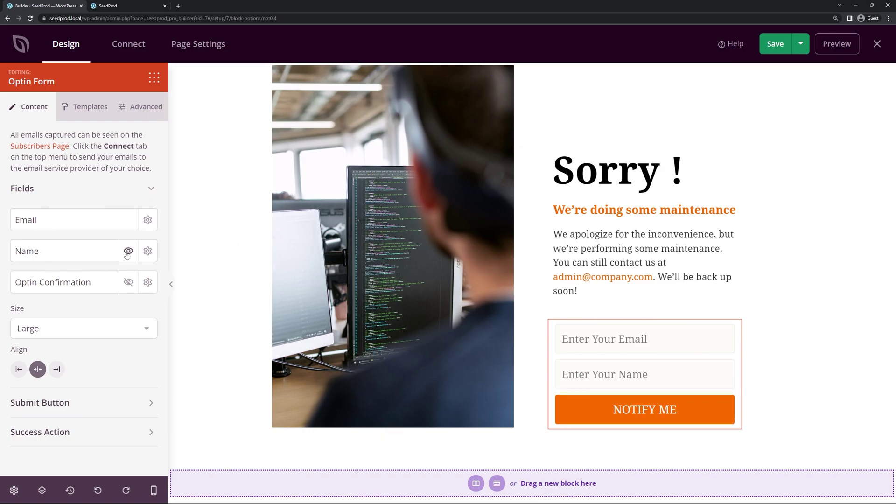
{"action": "left_click", "coordinate": [127, 252]}
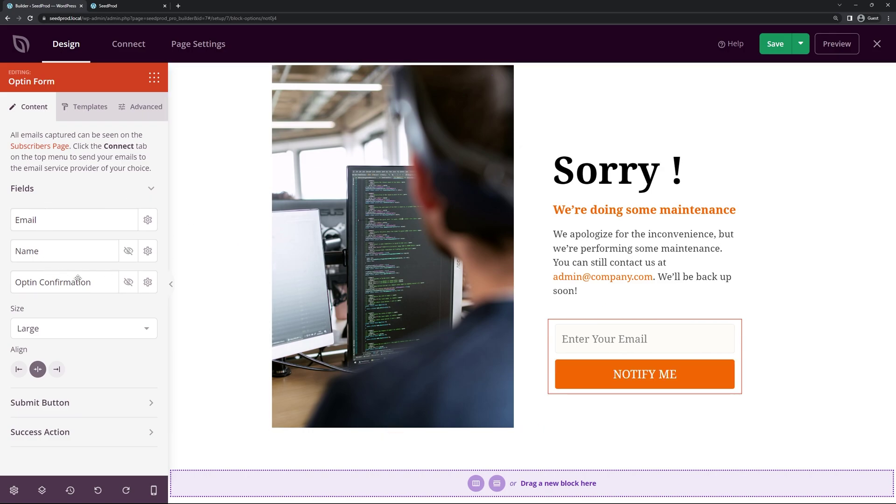
{"action": "left_click", "coordinate": [129, 283]}
{"action": "left_click", "coordinate": [129, 283]}
Try Small and Medium form sizes, then set it back to Large
{"action": "left_click", "coordinate": [88, 331]}
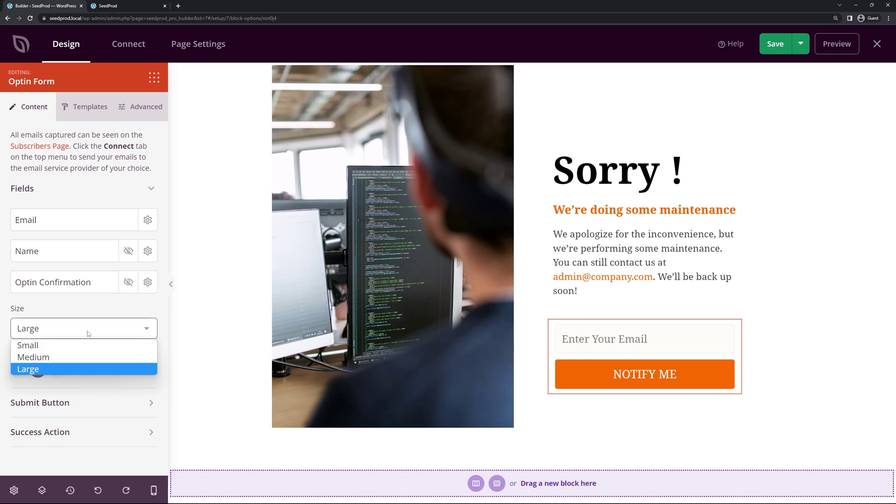
{"action": "left_click", "coordinate": [76, 346]}
{"action": "left_click", "coordinate": [83, 333]}
{"action": "left_click", "coordinate": [71, 357]}
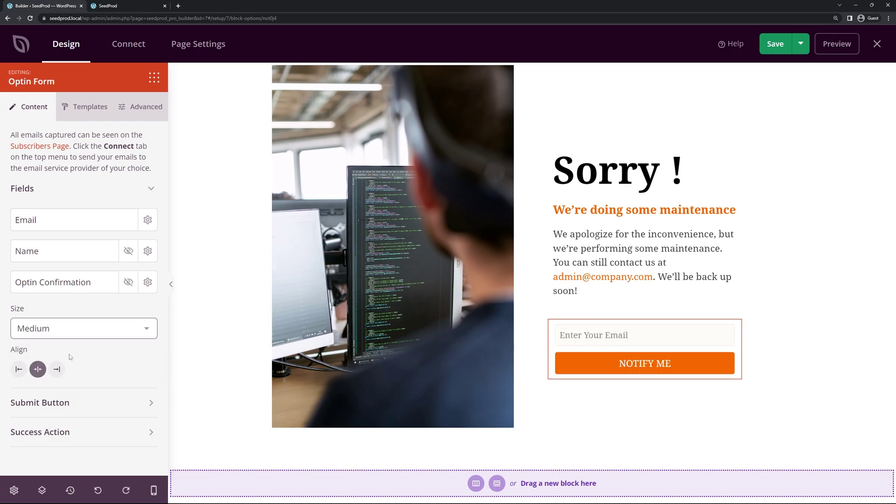
{"action": "left_click", "coordinate": [70, 333]}
{"action": "left_click", "coordinate": [54, 370]}
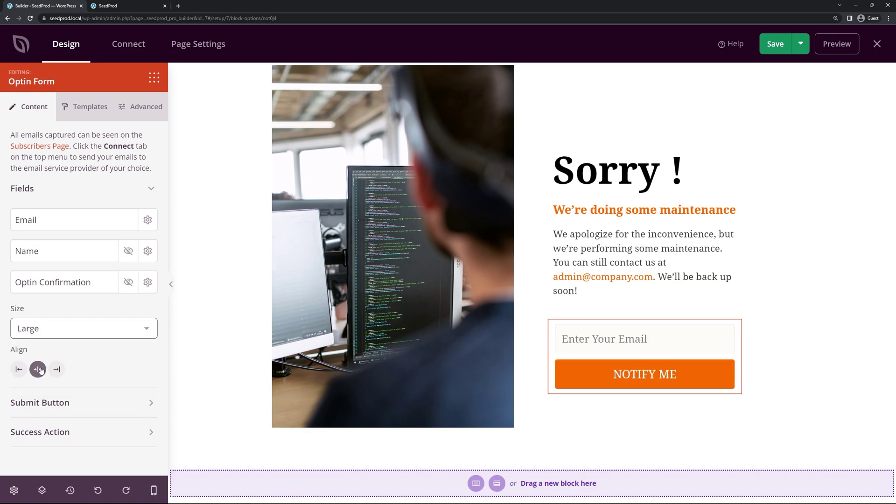
{"action": "left_click", "coordinate": [49, 189]}
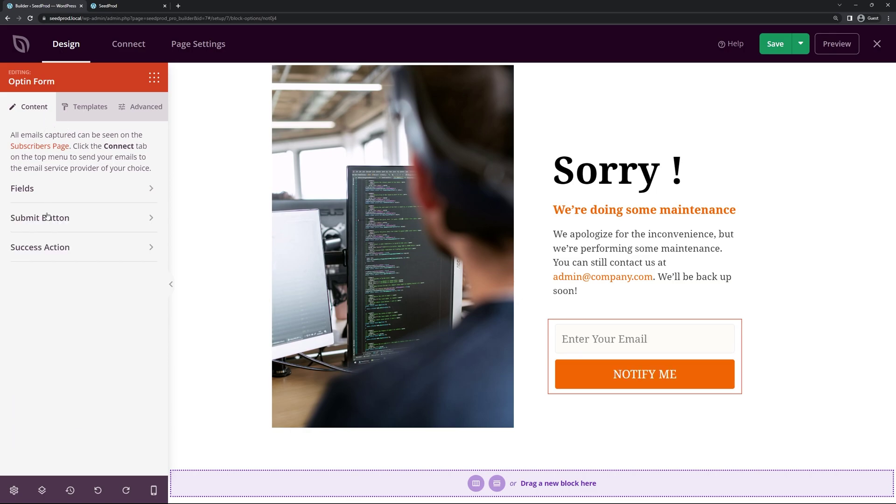
Review the NOTIFY ME submit button and keep the success message action, then show form templates
{"action": "left_click", "coordinate": [48, 217]}
{"action": "triple_click", "coordinate": [86, 261]}
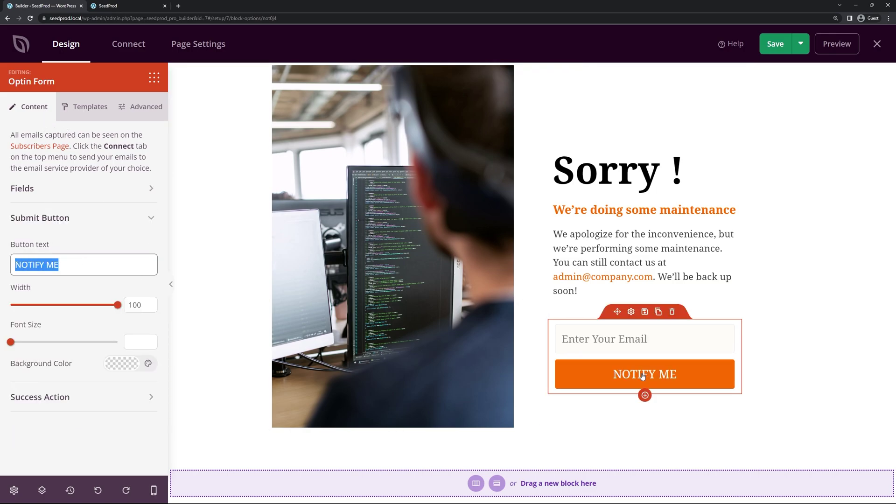
{"action": "left_click", "coordinate": [93, 225]}
{"action": "left_click", "coordinate": [96, 250]}
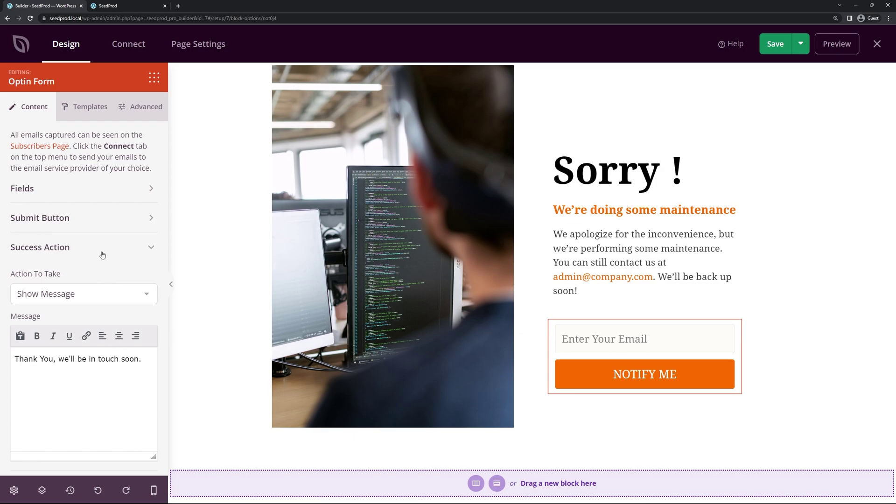
{"action": "scroll", "coordinate": [105, 254], "scroll_direction": "down", "scroll_amount": 1}
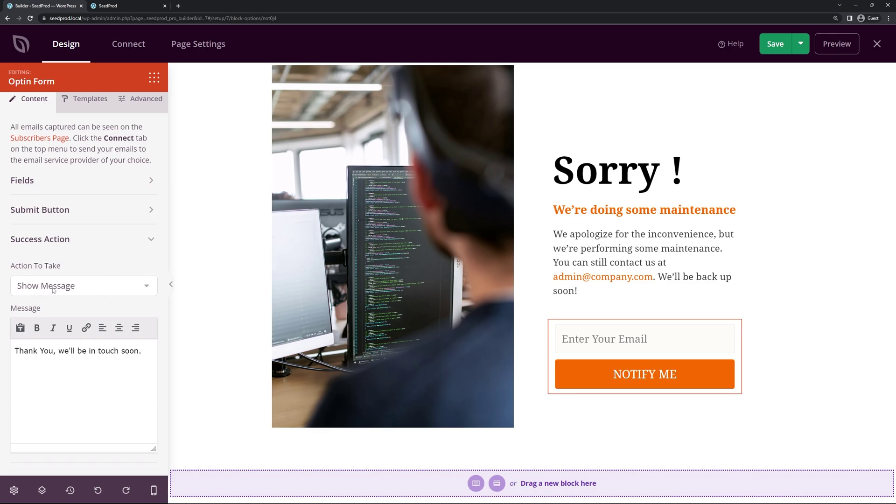
{"action": "left_click", "coordinate": [128, 288]}
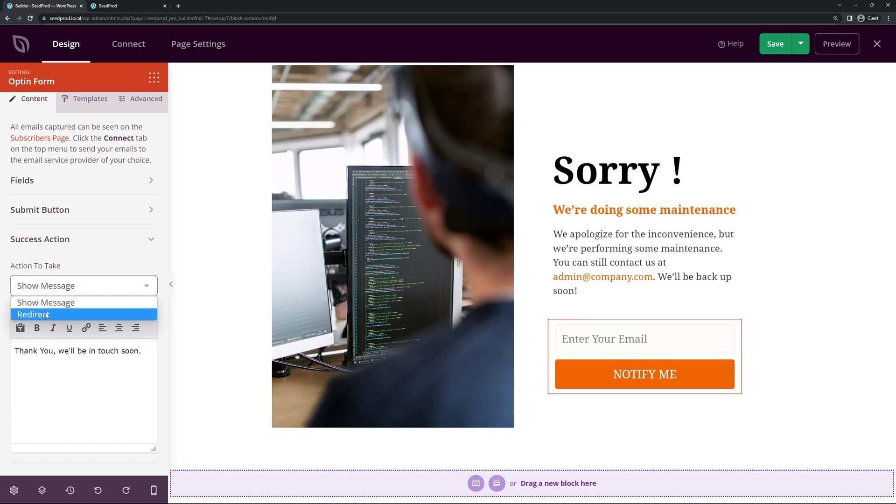
{"action": "left_click", "coordinate": [100, 288]}
{"action": "left_click", "coordinate": [87, 110]}
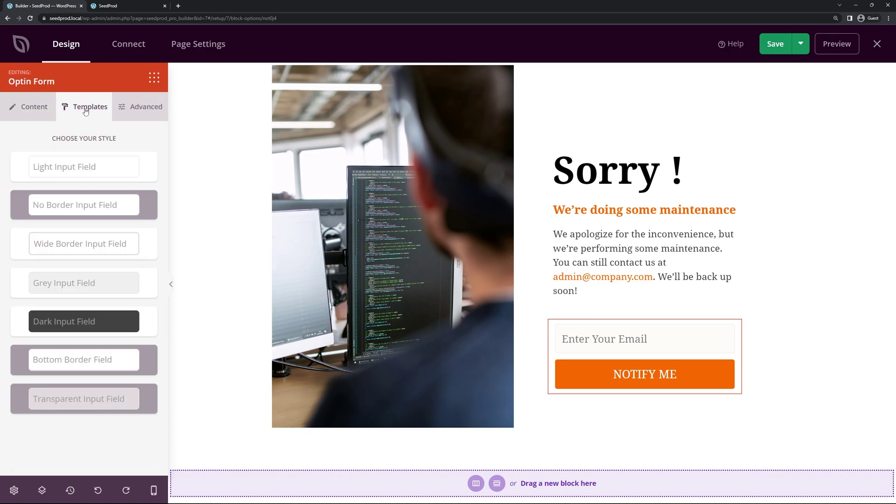
Compare bottom-border, transparent and grey input styles, then settle on Dark Input Field
{"action": "left_click", "coordinate": [103, 323]}
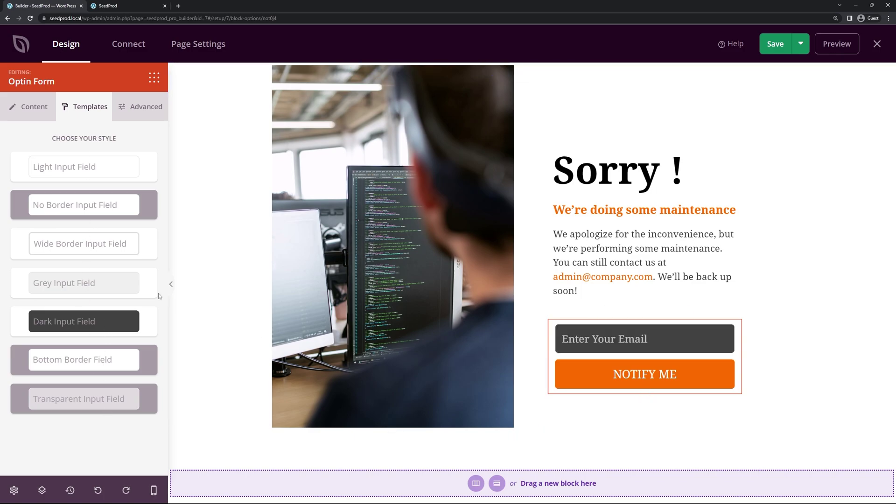
{"action": "left_click", "coordinate": [97, 363]}
{"action": "left_click", "coordinate": [81, 400]}
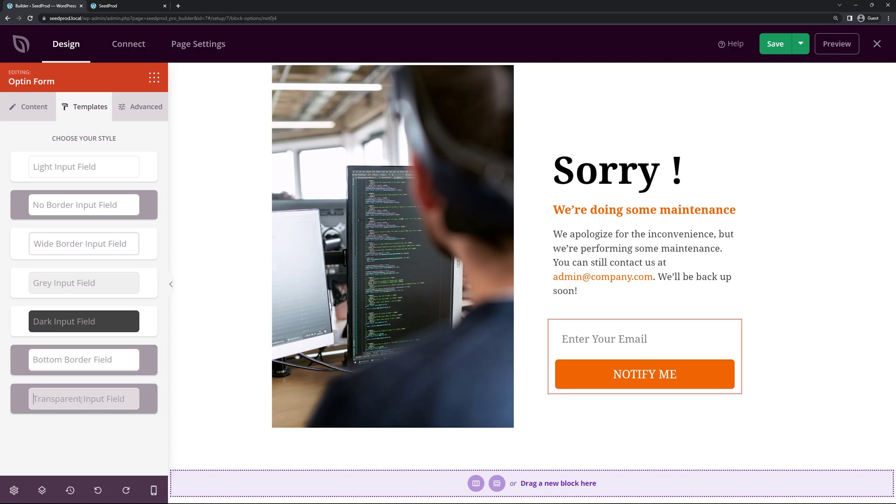
{"action": "left_click", "coordinate": [84, 285]}
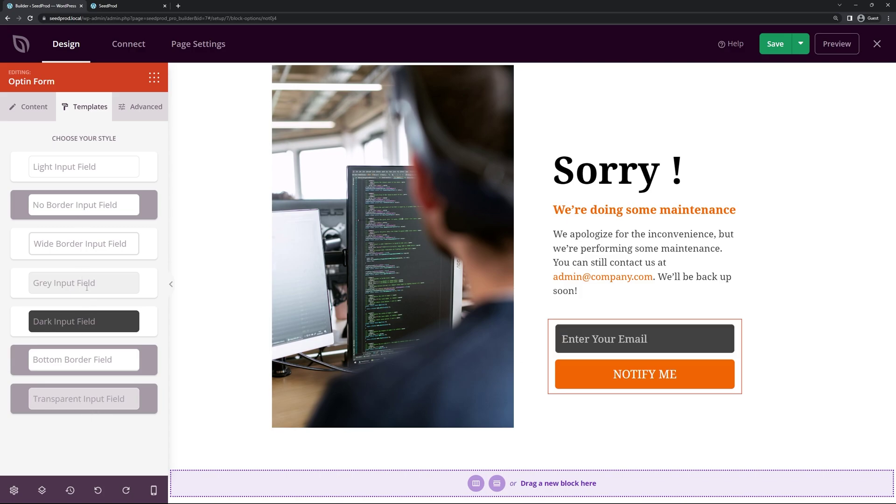
{"action": "left_click", "coordinate": [86, 322]}
{"action": "left_click", "coordinate": [137, 113]}
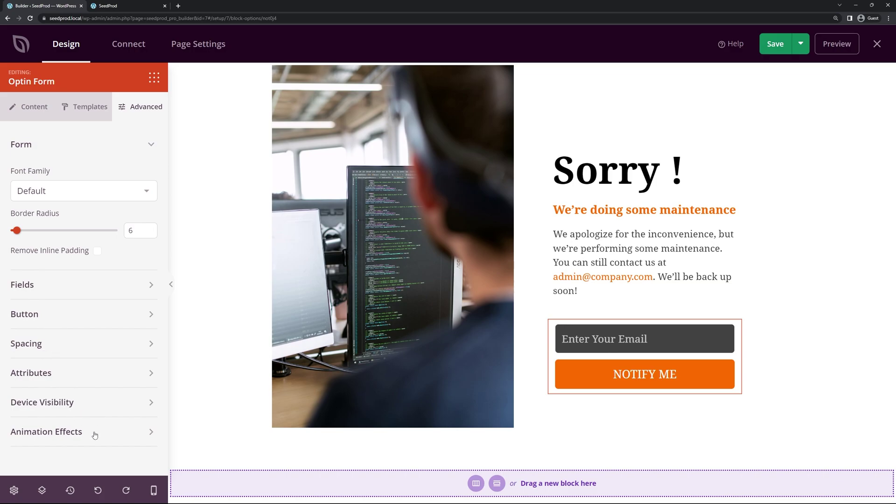
Reduce the apology paragraph's font size from 18 to 14 and save the page
{"action": "left_click", "coordinate": [644, 262]}
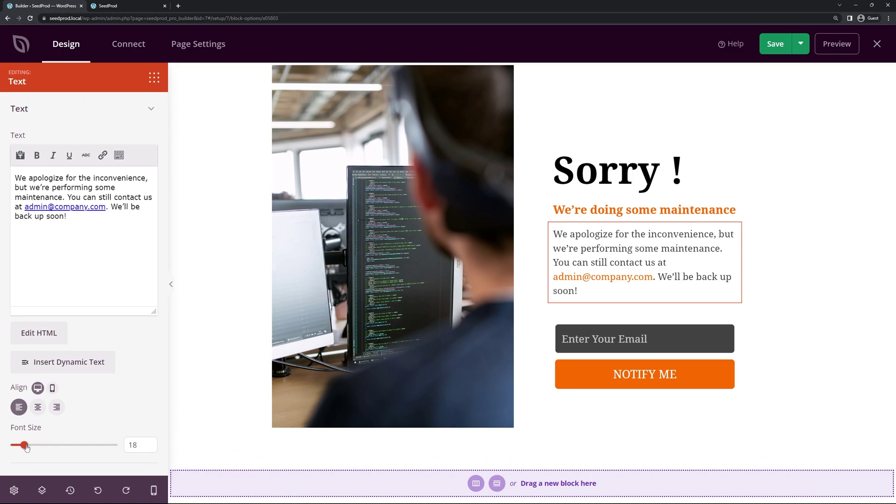
{"action": "left_click_drag", "start_coordinate": [25, 445], "coordinate": [18, 447]}
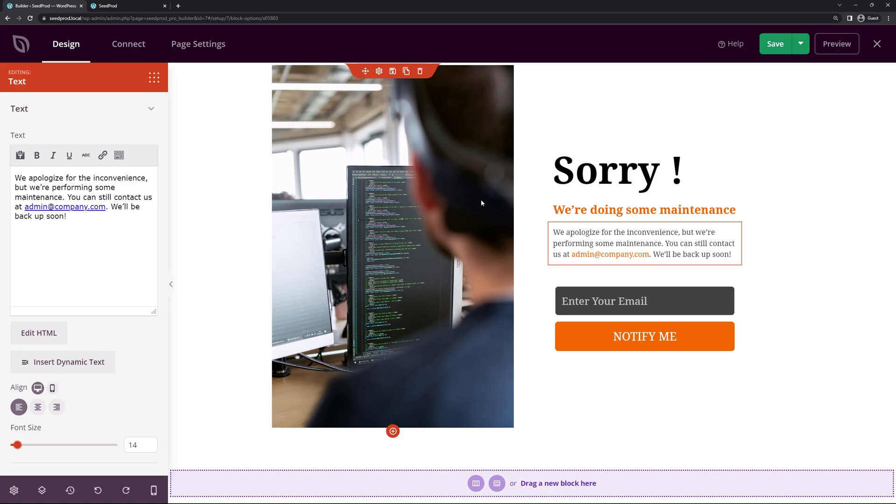
{"action": "left_click", "coordinate": [776, 45]}
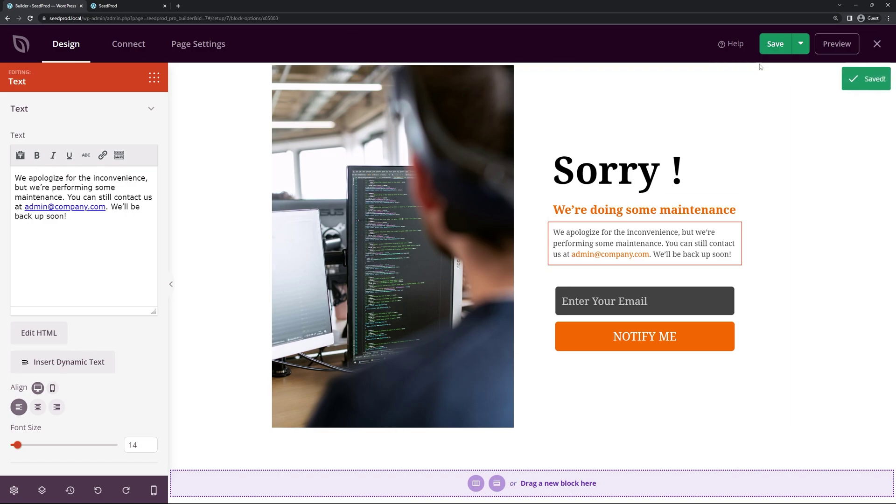
In Global Settings fonts, set the Header Font to Nunito, Black 900
{"action": "left_click", "coordinate": [14, 490]}
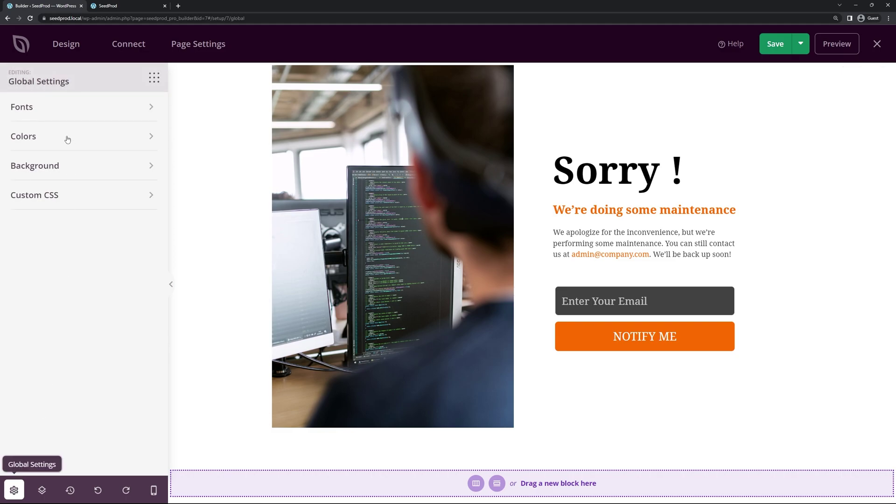
{"action": "left_click", "coordinate": [71, 113]}
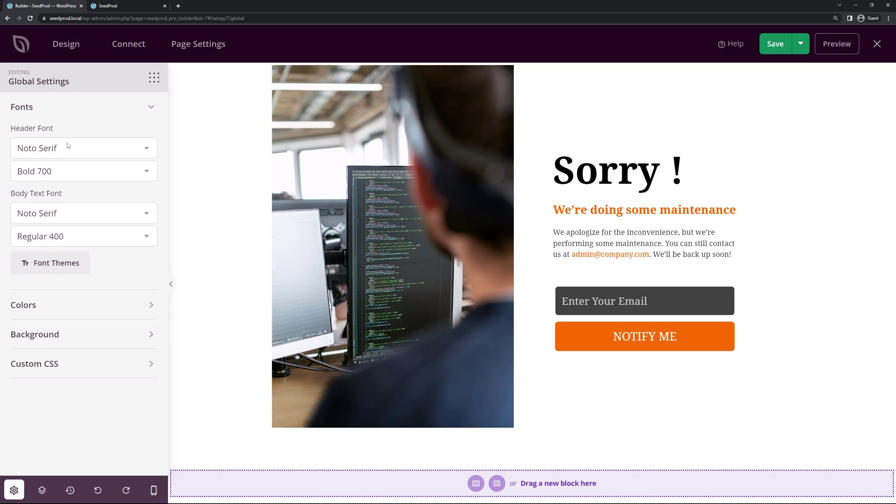
{"action": "left_click", "coordinate": [90, 146]}
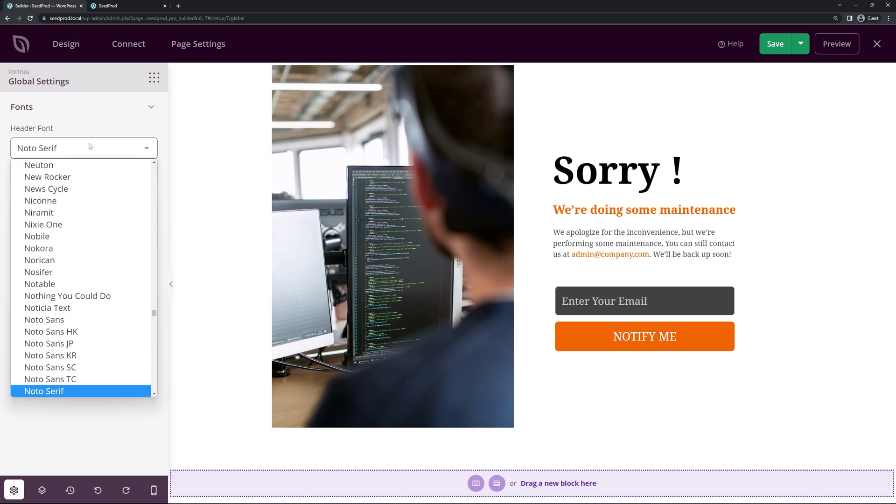
{"action": "type", "text": "nu"}
{"action": "key", "text": "Return"}
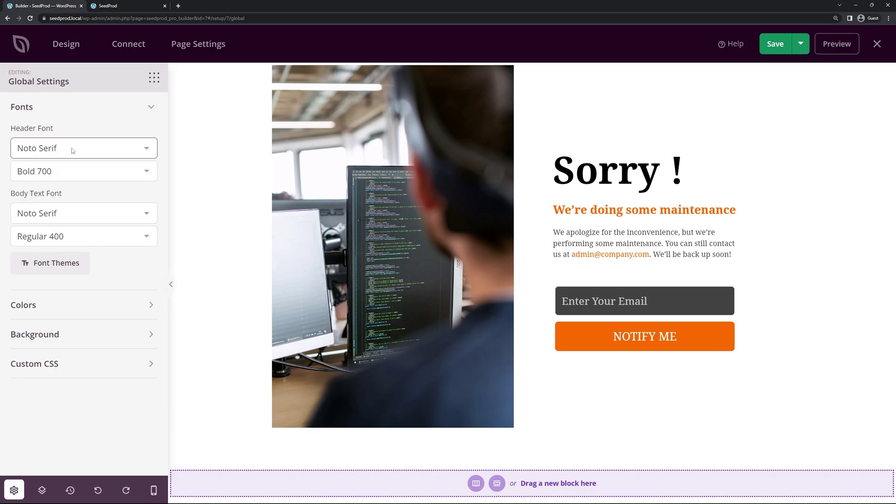
{"action": "left_click", "coordinate": [120, 173]}
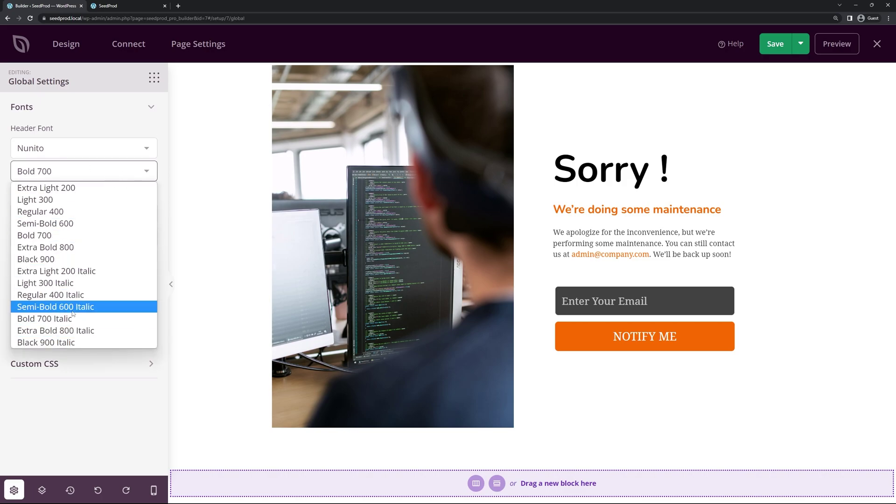
{"action": "left_click", "coordinate": [114, 259]}
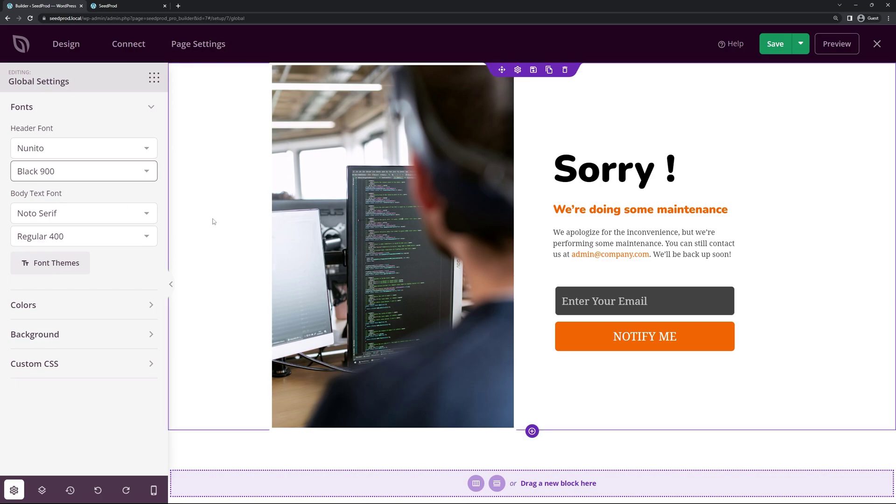
Set the Body Text Font to Nunito, Light 300
{"action": "left_click", "coordinate": [78, 214]}
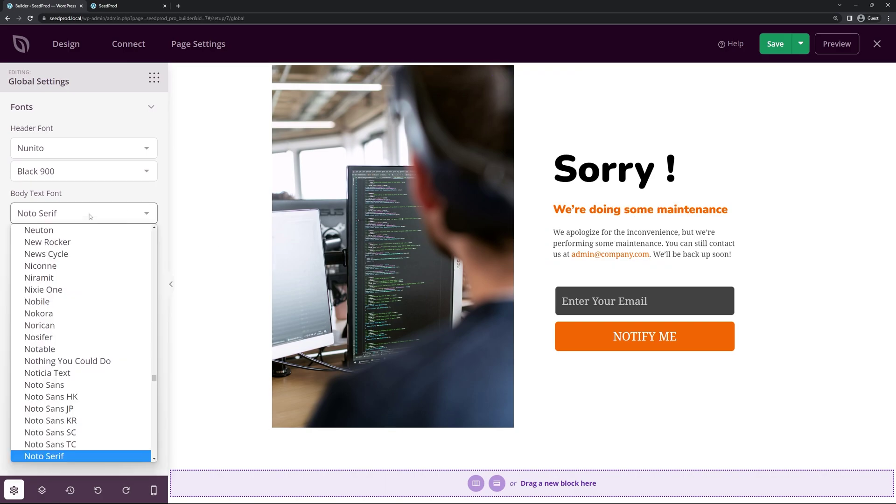
{"action": "type", "text": "nunito"}
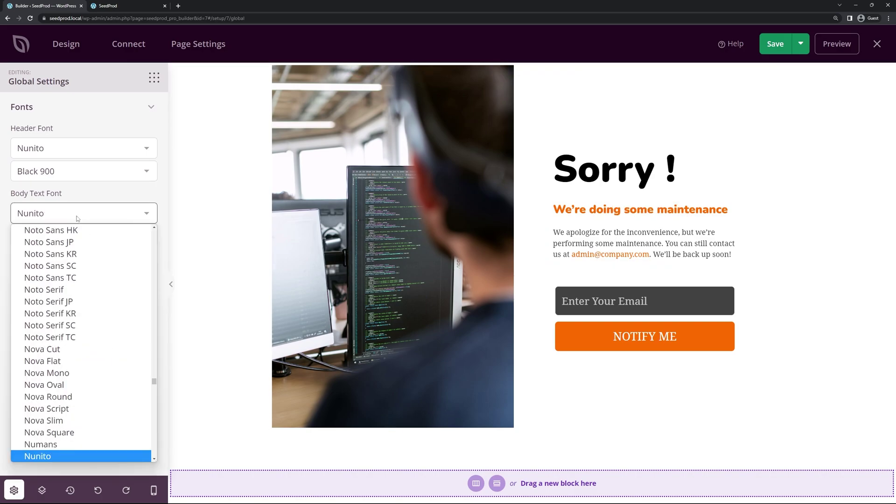
{"action": "left_click", "coordinate": [47, 455]}
{"action": "left_click", "coordinate": [60, 239]}
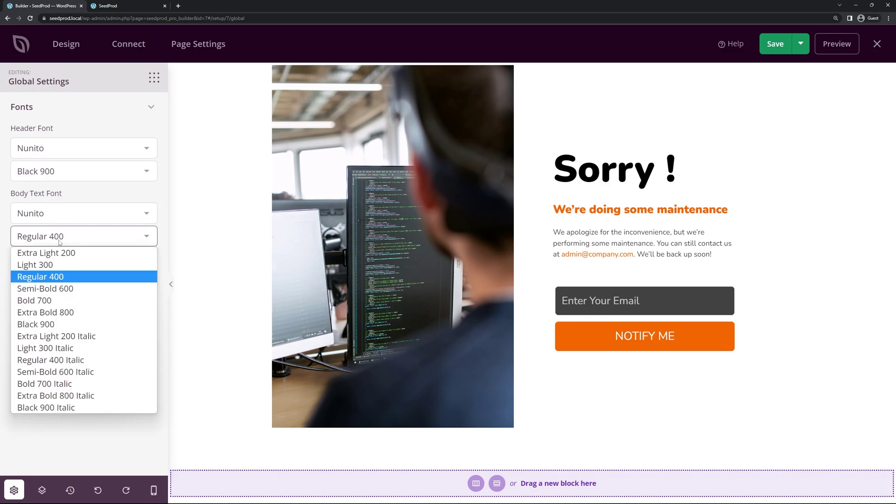
{"action": "left_click", "coordinate": [51, 266]}
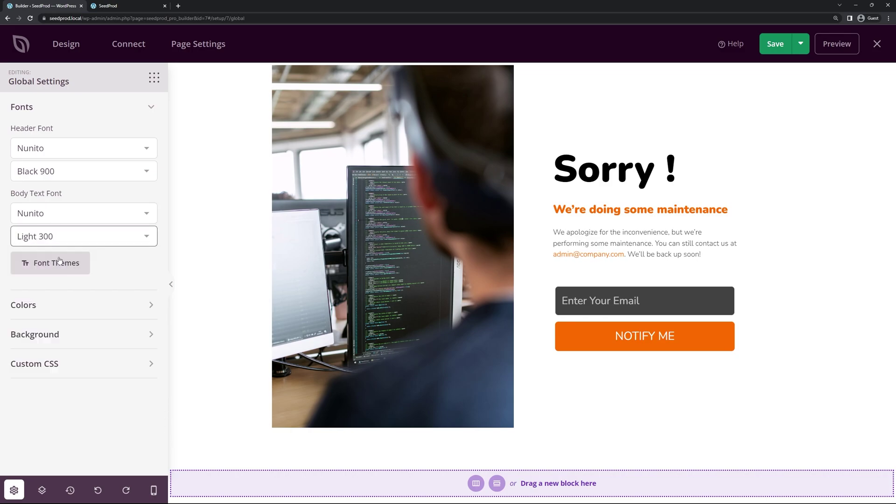
{"action": "left_click", "coordinate": [68, 108]}
{"action": "left_click", "coordinate": [60, 136]}
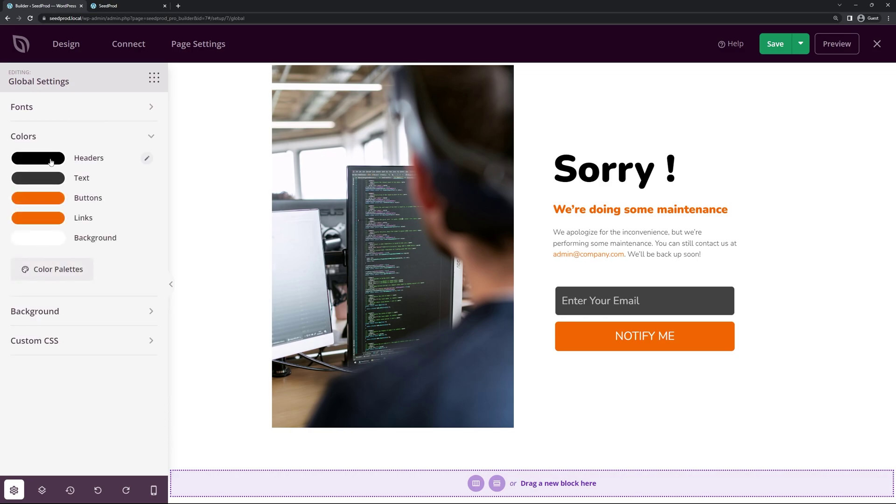
Set the Buttons colour to lime green #83DC00 and paste the same hex into Links
{"action": "left_click", "coordinate": [46, 202]}
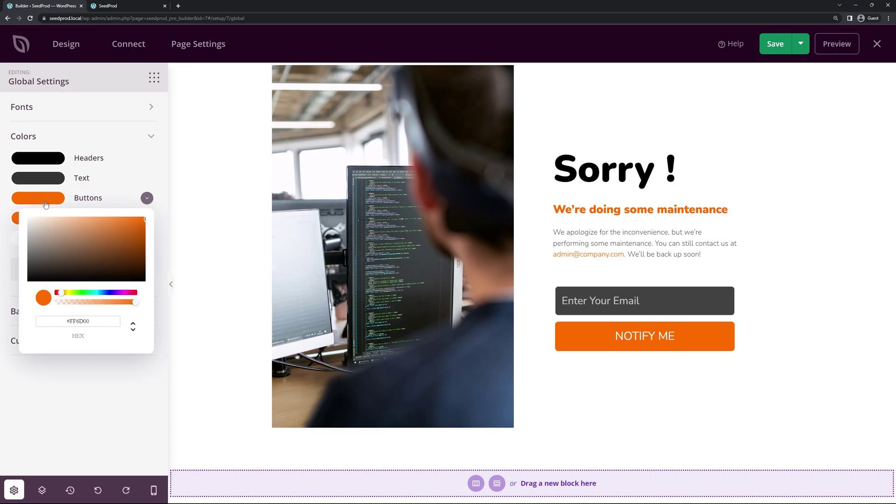
{"action": "left_click", "coordinate": [56, 292]}
{"action": "left_click_drag", "start_coordinate": [55, 292], "coordinate": [56, 219]}
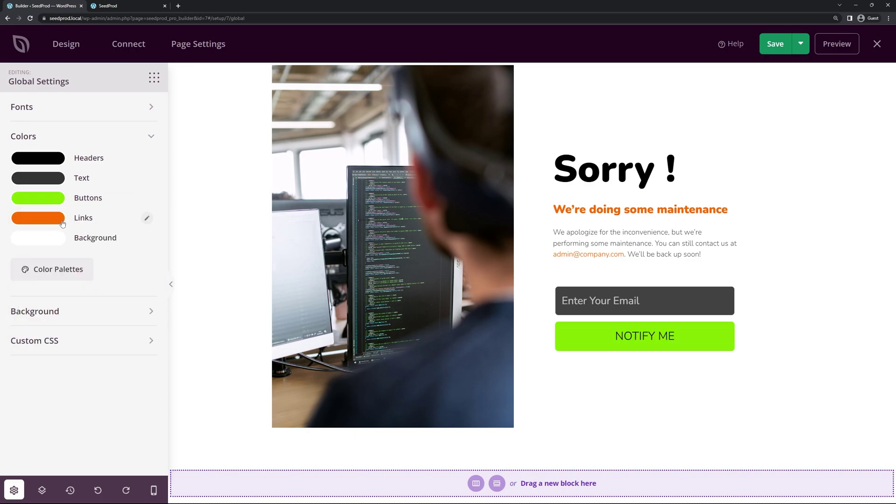
{"action": "left_click", "coordinate": [38, 198]}
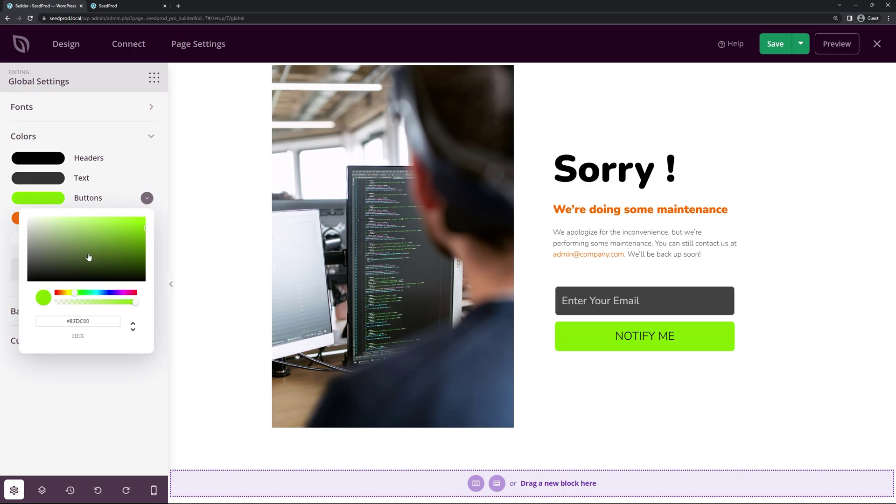
{"action": "double_click", "coordinate": [75, 321]}
{"action": "right_click", "coordinate": [74, 321]}
{"action": "left_click", "coordinate": [108, 343]}
{"action": "left_click", "coordinate": [56, 224]}
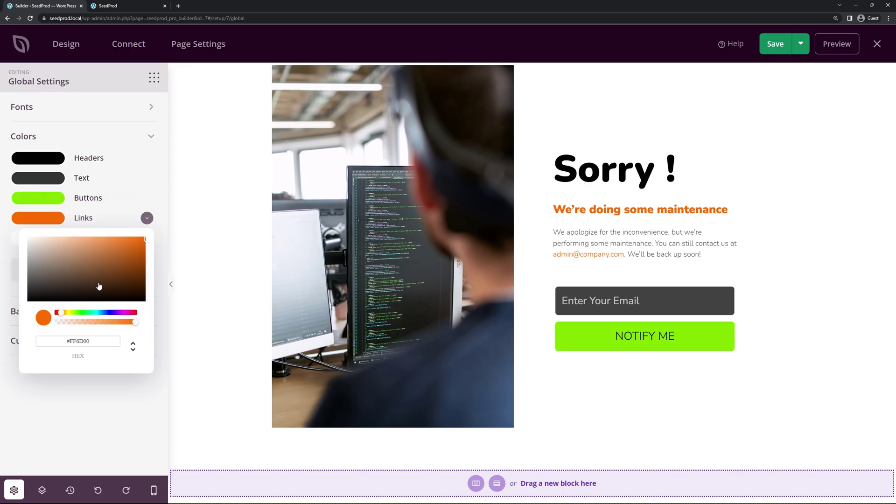
{"action": "key", "text": "ctrl+v"}
{"action": "left_click", "coordinate": [84, 238]}
Set the page Background colour to a light grey (#F1F1F1)
{"action": "left_click", "coordinate": [55, 239]}
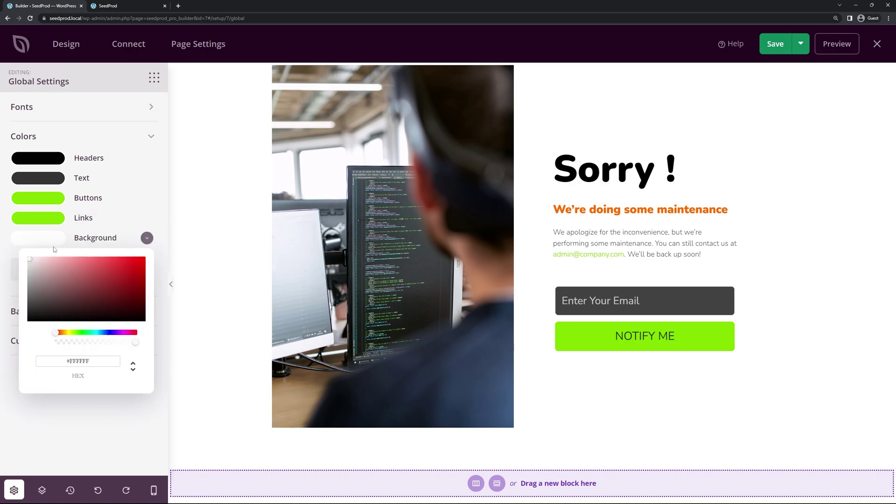
{"action": "left_click", "coordinate": [27, 264]}
{"action": "left_click", "coordinate": [24, 265]}
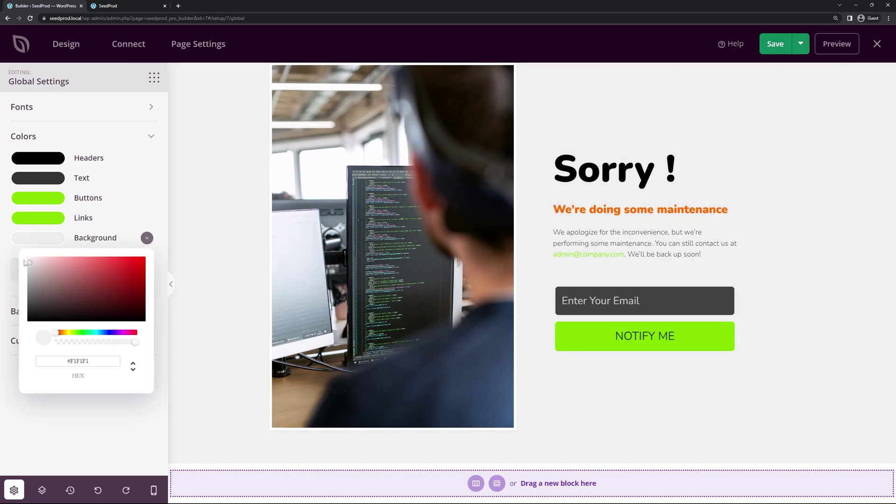
{"action": "left_click", "coordinate": [210, 261]}
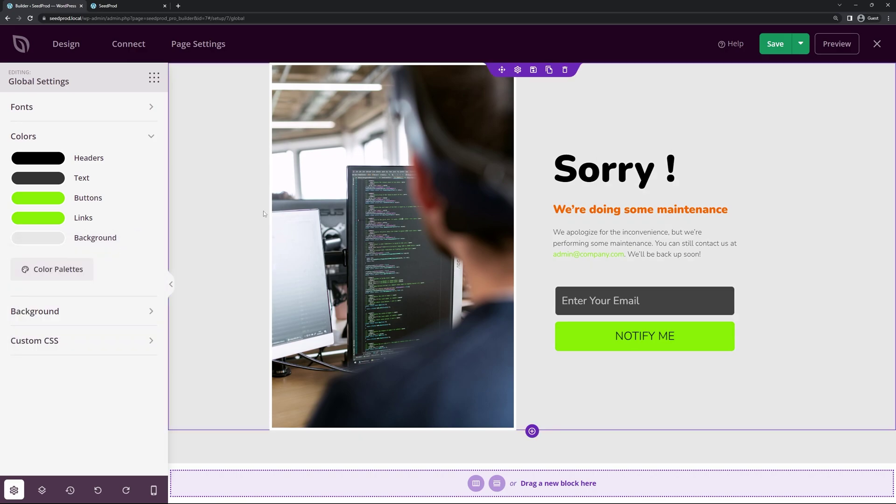
Browse the global Background and Custom CSS sections, then select the 'We're doing some maintenance' subheading
{"action": "left_click", "coordinate": [98, 140]}
{"action": "left_click", "coordinate": [53, 166]}
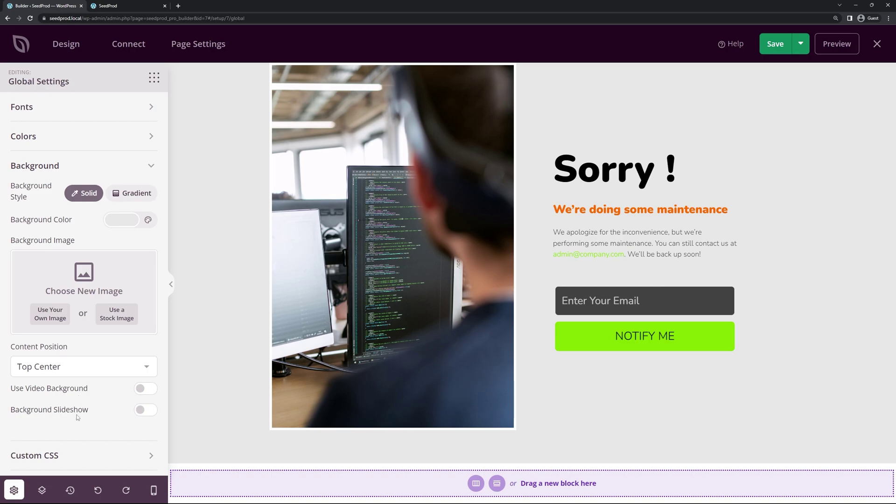
{"action": "left_click", "coordinate": [86, 167]}
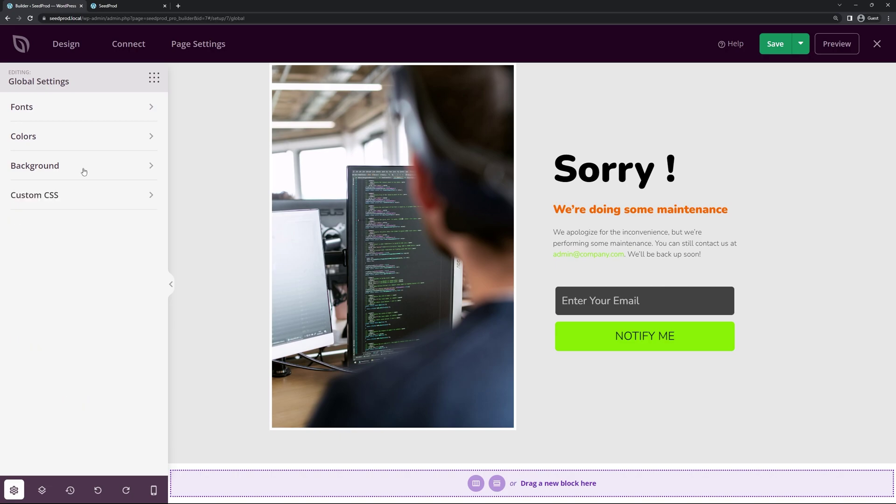
{"action": "left_click", "coordinate": [62, 197]}
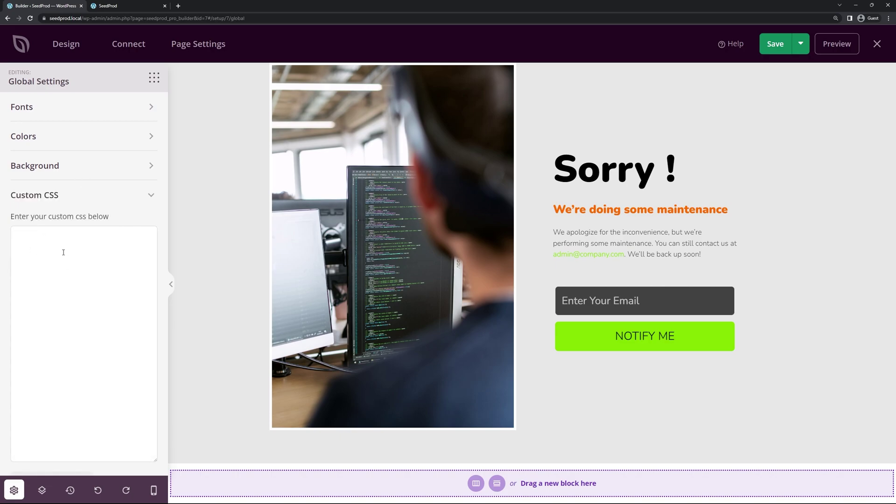
{"action": "left_click", "coordinate": [153, 198]}
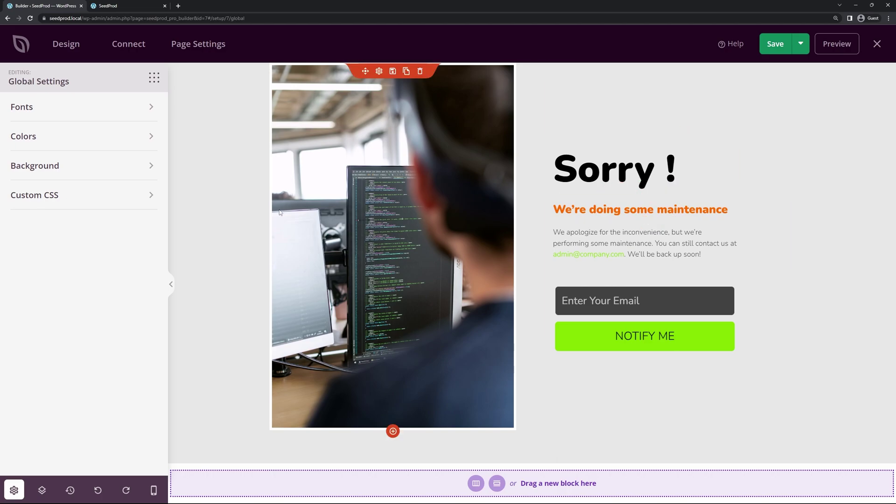
{"action": "left_click", "coordinate": [54, 138]}
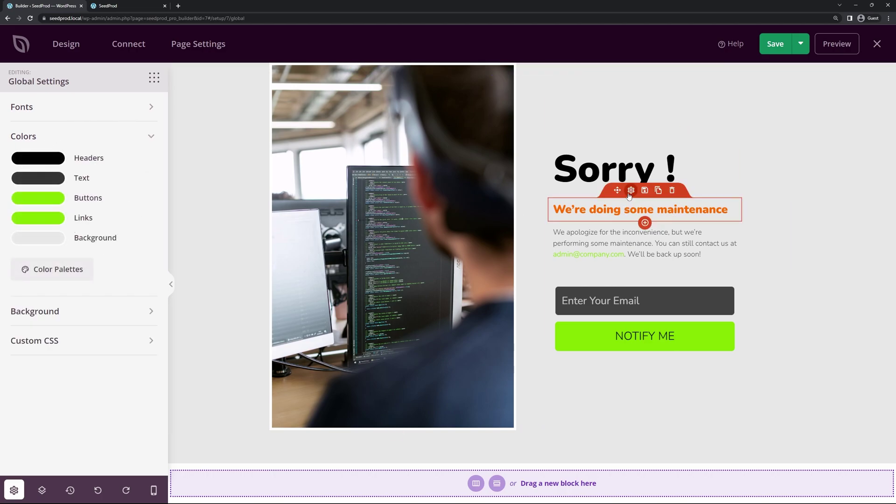
{"action": "left_click", "coordinate": [631, 190]}
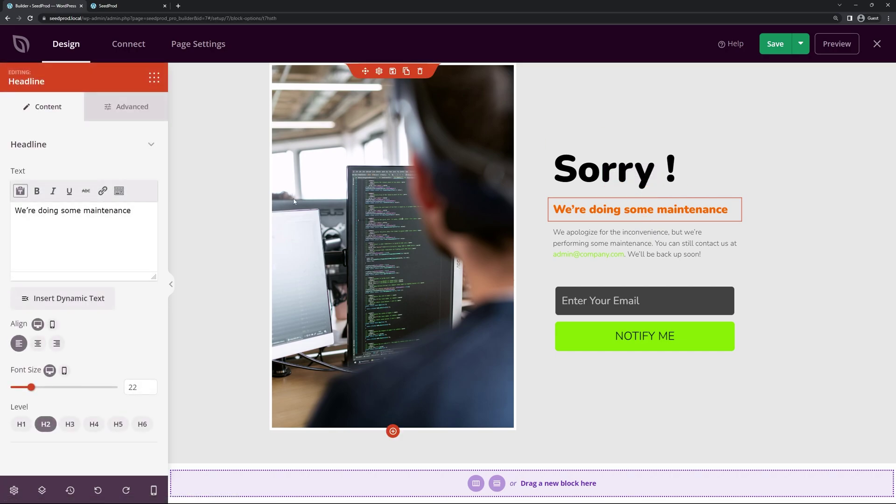
Clear the subheading's orange colour and apply the global lime green swatch
{"action": "left_click", "coordinate": [120, 110]}
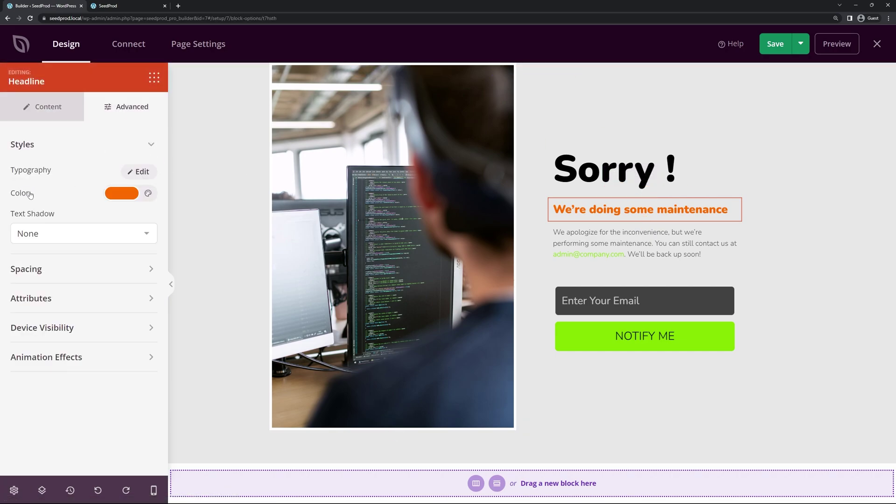
{"action": "left_click", "coordinate": [126, 199]}
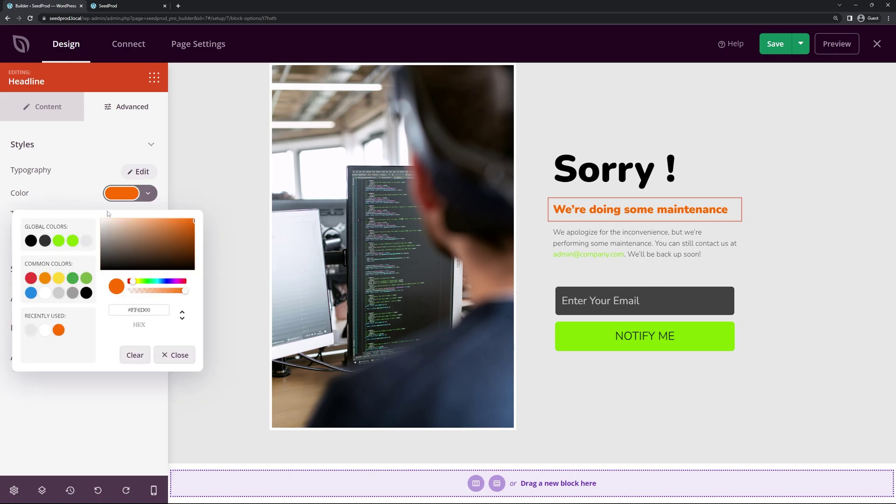
{"action": "left_click", "coordinate": [136, 356]}
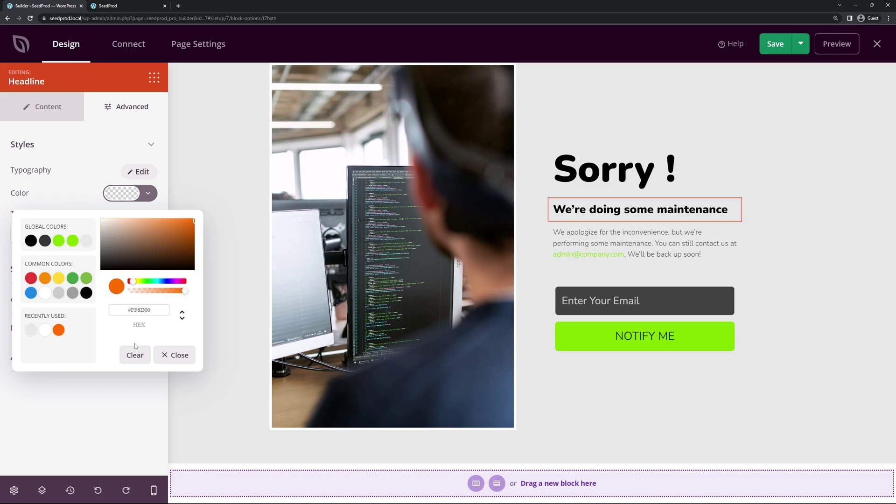
{"action": "left_click", "coordinate": [62, 242]}
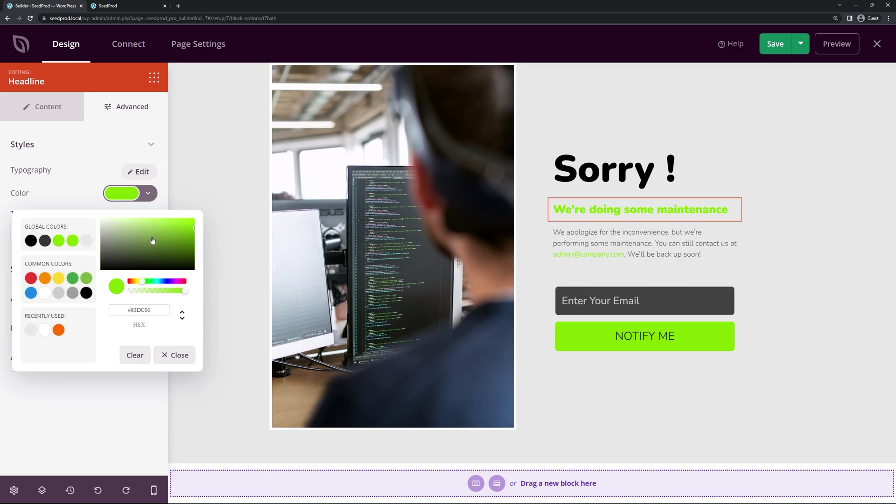
{"action": "left_click", "coordinate": [113, 397]}
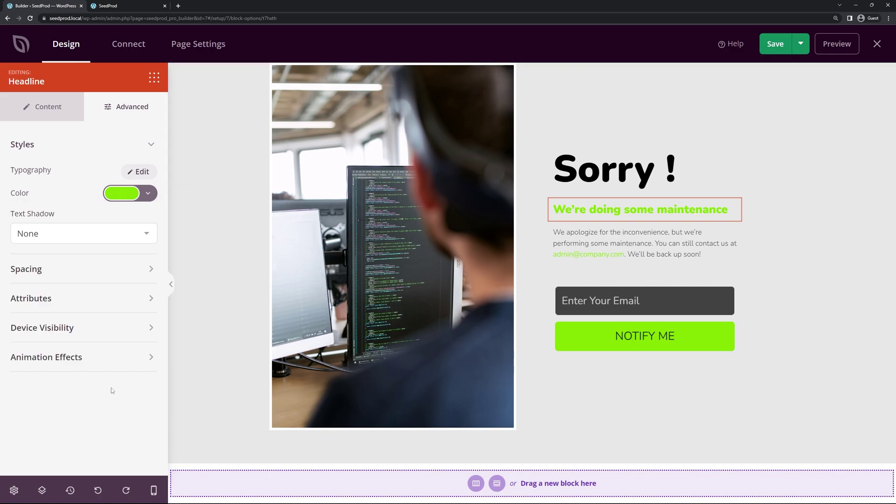
Save the page, preview it in a new tab, then return to the builder's section
{"action": "left_click", "coordinate": [776, 51]}
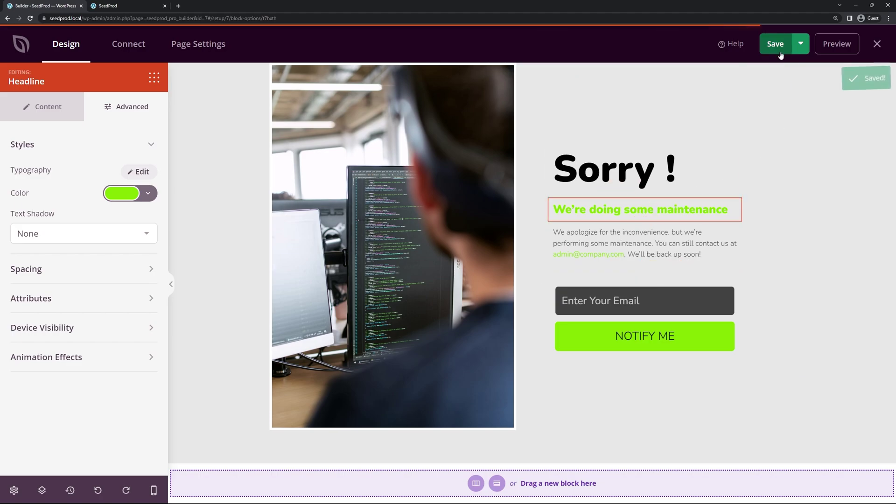
{"action": "left_click", "coordinate": [835, 47]}
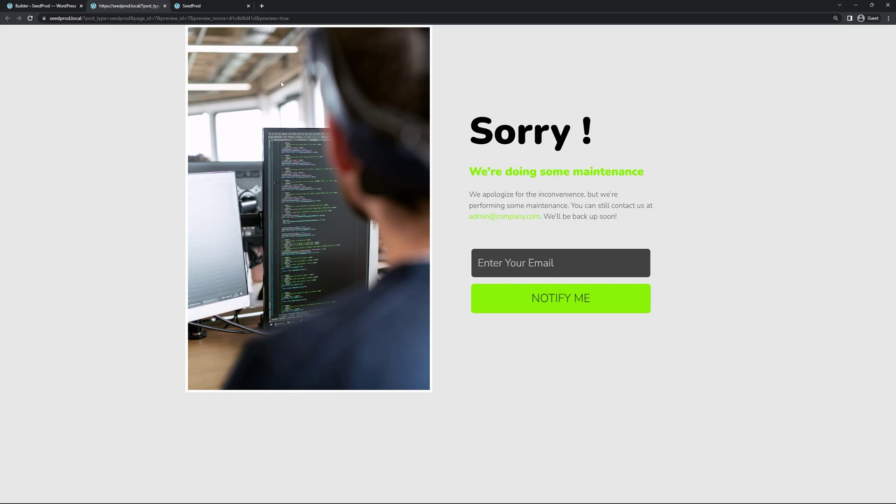
{"action": "left_click", "coordinate": [52, 10]}
{"action": "left_click", "coordinate": [233, 103]}
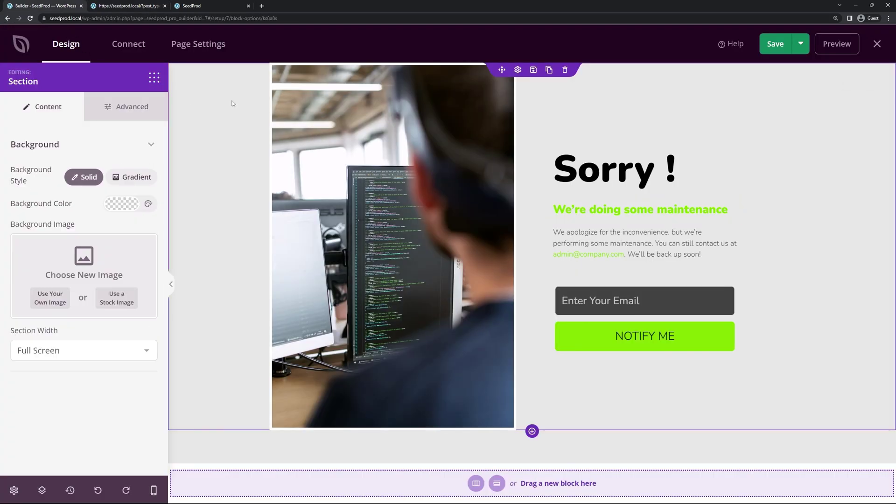
Set the section's Margin Top to 25 under Advanced > Spacing
{"action": "left_click", "coordinate": [128, 108]}
{"action": "left_click", "coordinate": [68, 278]}
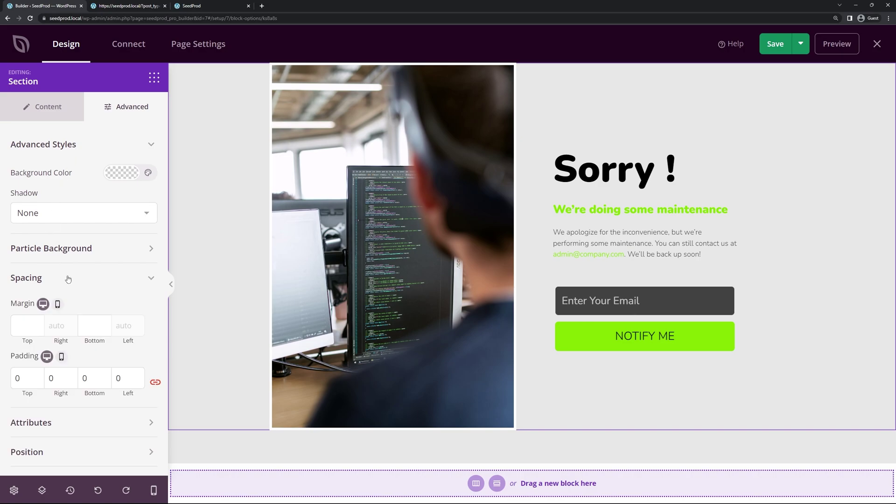
{"action": "scroll", "coordinate": [67, 278], "scroll_direction": "down", "scroll_amount": 2}
{"action": "left_click", "coordinate": [26, 255]}
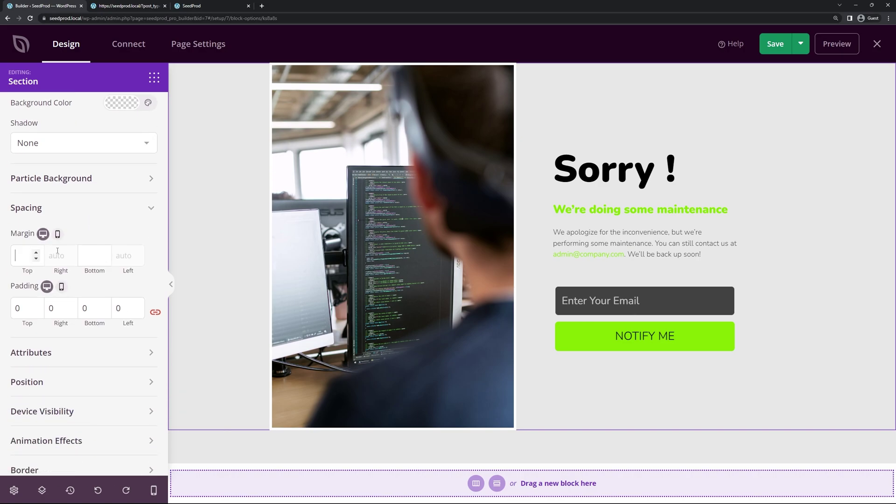
{"action": "type", "text": "25"}
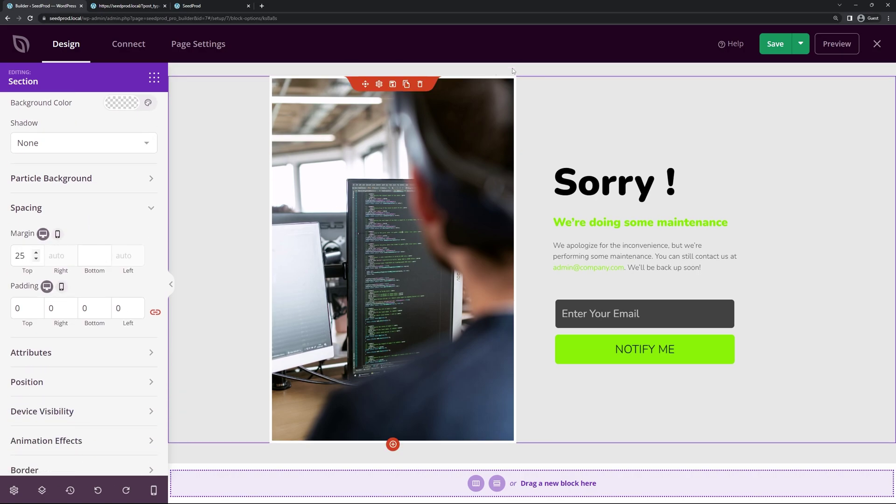
Save the page, check it in a preview tab, then save again in the builder
{"action": "left_click", "coordinate": [776, 46]}
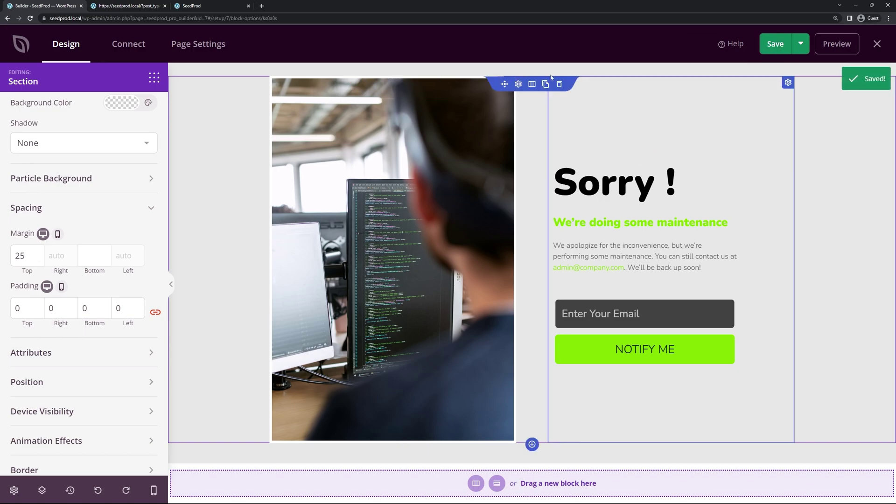
{"action": "left_click", "coordinate": [822, 47]}
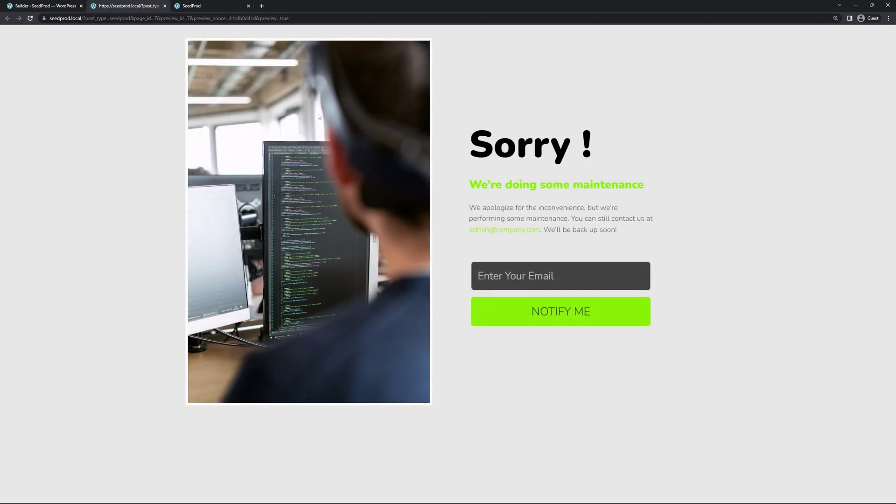
{"action": "left_click", "coordinate": [30, 18]}
{"action": "left_click", "coordinate": [165, 5]}
{"action": "left_click", "coordinate": [44, 5]}
{"action": "key", "text": "ctrl+s"}
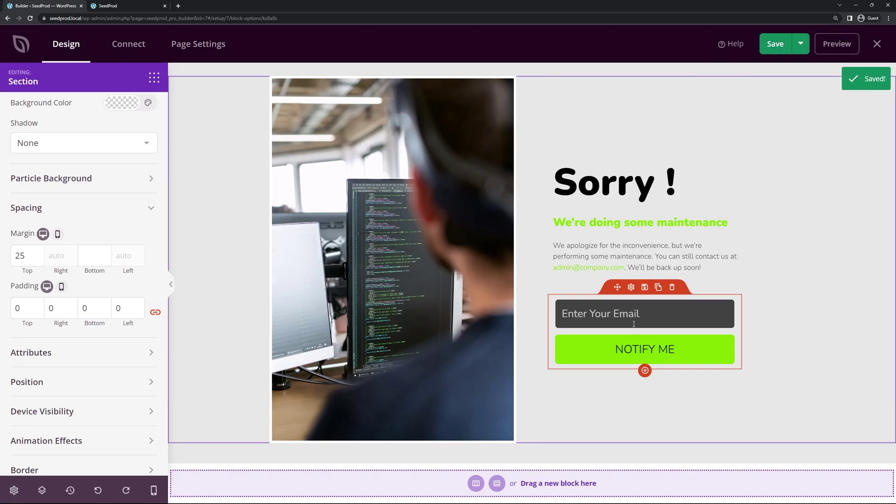
Review the optin form's email integrations, opening and then closing the Constant Contact connection form
{"action": "left_click", "coordinate": [631, 287]}
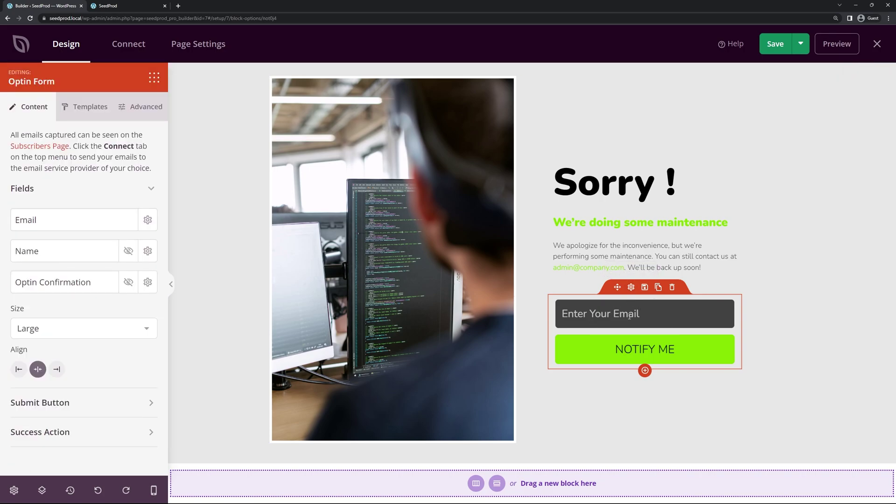
{"action": "left_click", "coordinate": [133, 43]}
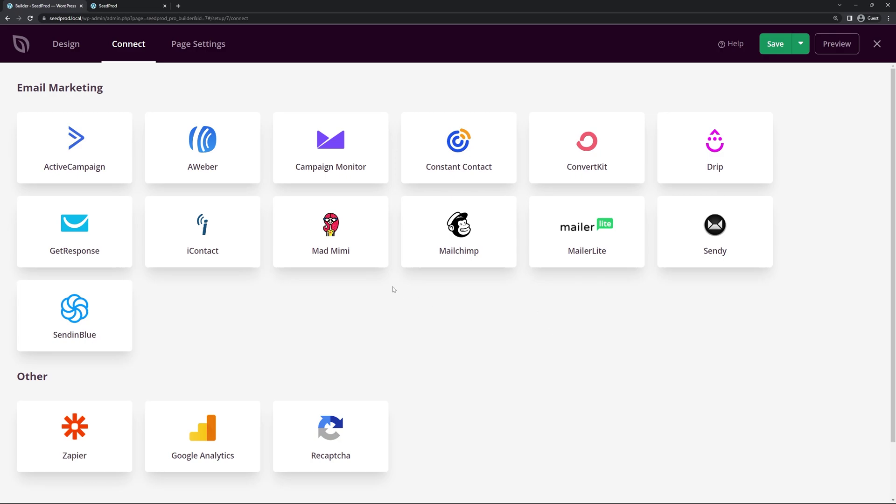
{"action": "mouse_move", "coordinate": [471, 161]}
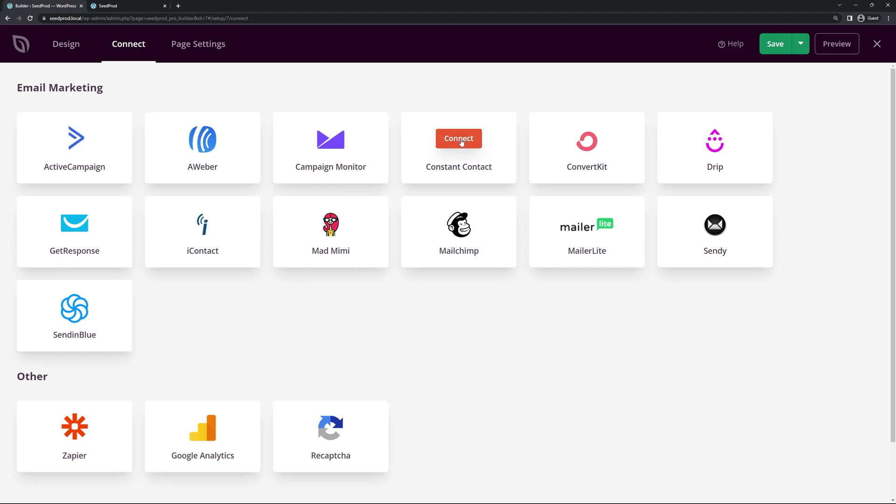
{"action": "left_click", "coordinate": [460, 143]}
{"action": "left_click", "coordinate": [401, 222]}
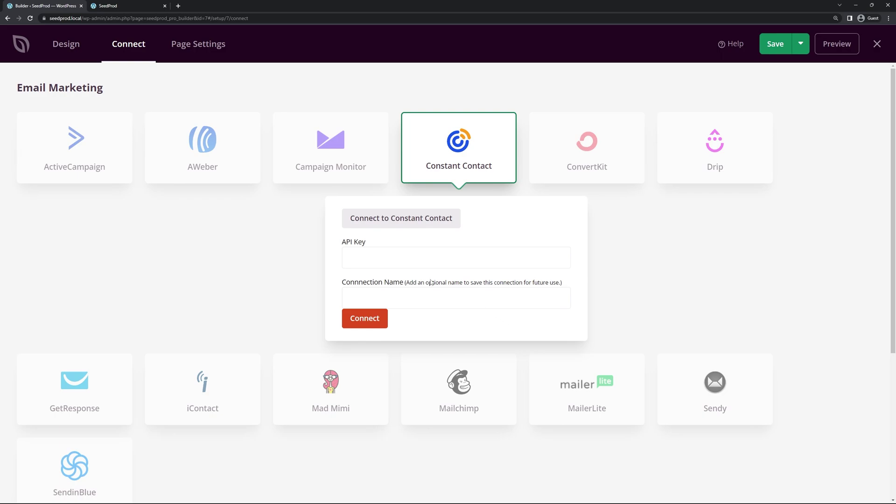
{"action": "left_click", "coordinate": [246, 223]}
Open Page Settings and look through the Access Control options
{"action": "left_click", "coordinate": [199, 47]}
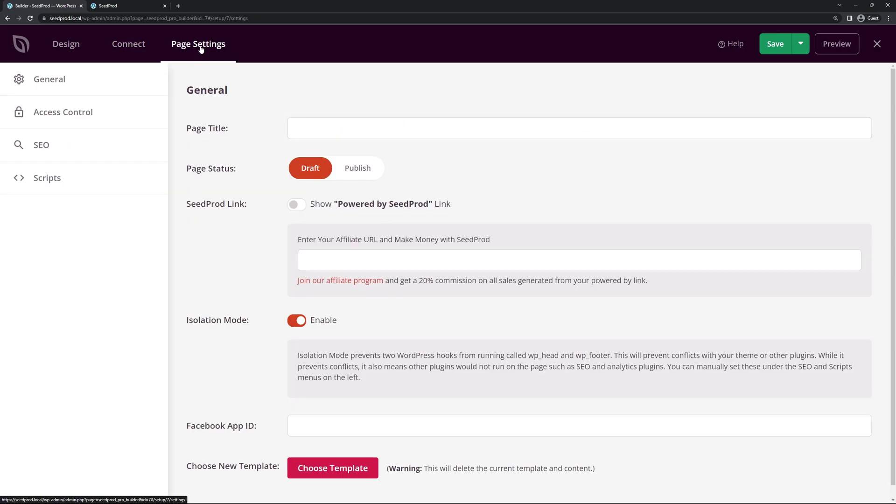
{"action": "scroll", "coordinate": [243, 123], "scroll_direction": "down", "scroll_amount": 1}
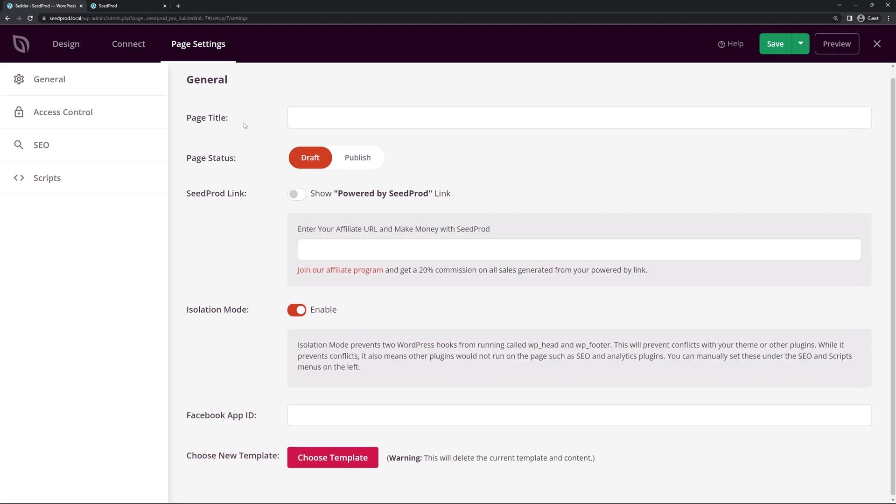
{"action": "scroll", "coordinate": [248, 143], "scroll_direction": "up", "scroll_amount": 1}
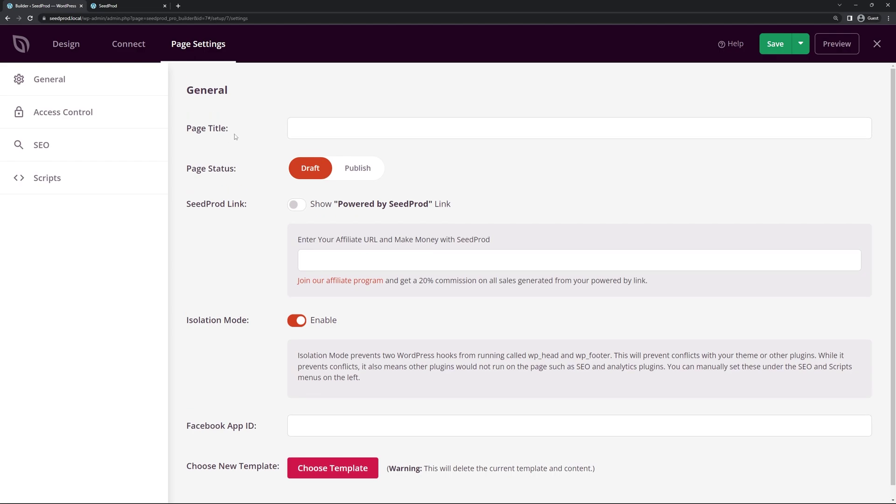
{"action": "scroll", "coordinate": [241, 136], "scroll_direction": "down", "scroll_amount": 1}
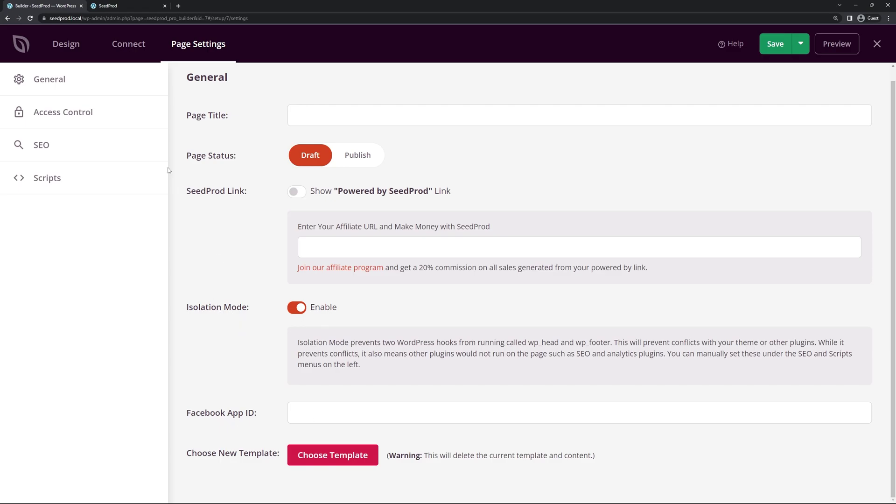
{"action": "left_click", "coordinate": [70, 114]}
{"action": "scroll", "coordinate": [246, 179], "scroll_direction": "down", "scroll_amount": 3}
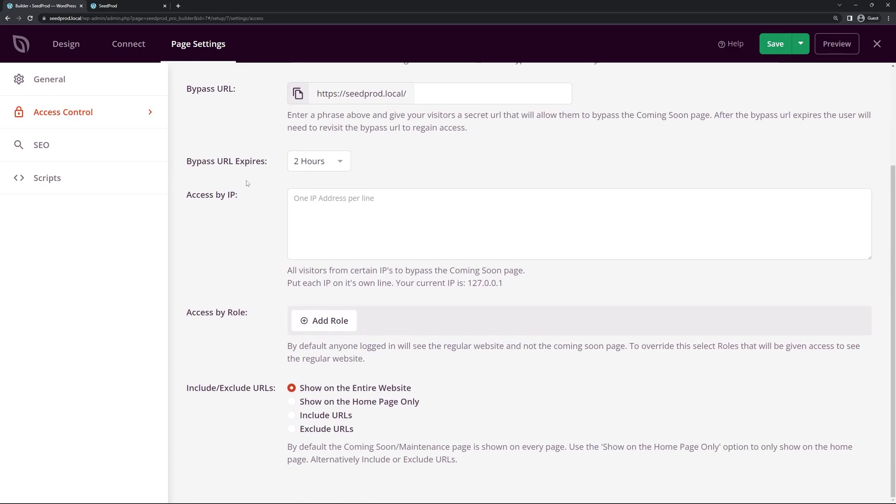
{"action": "scroll", "coordinate": [241, 200], "scroll_direction": "up", "scroll_amount": 3}
{"action": "scroll", "coordinate": [241, 203], "scroll_direction": "down", "scroll_amount": 3}
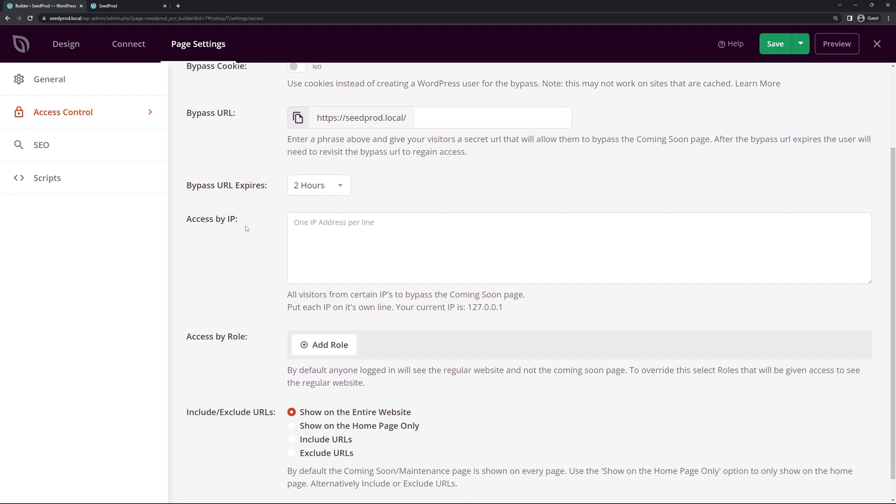
{"action": "scroll", "coordinate": [252, 233], "scroll_direction": "up", "scroll_amount": 1}
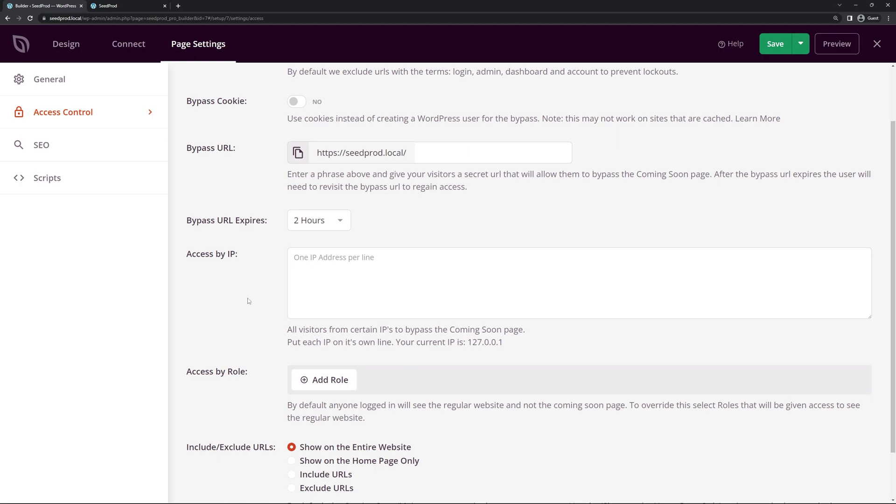
Check the SEO settings, then view the empty header, body and footer Scripts boxes
{"action": "left_click", "coordinate": [41, 145]}
{"action": "scroll", "coordinate": [226, 176], "scroll_direction": "down", "scroll_amount": 1}
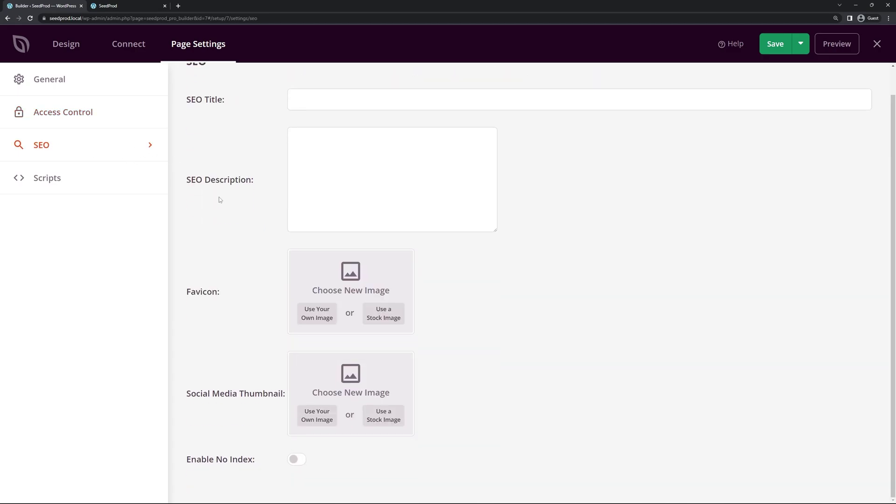
{"action": "left_click", "coordinate": [61, 180]}
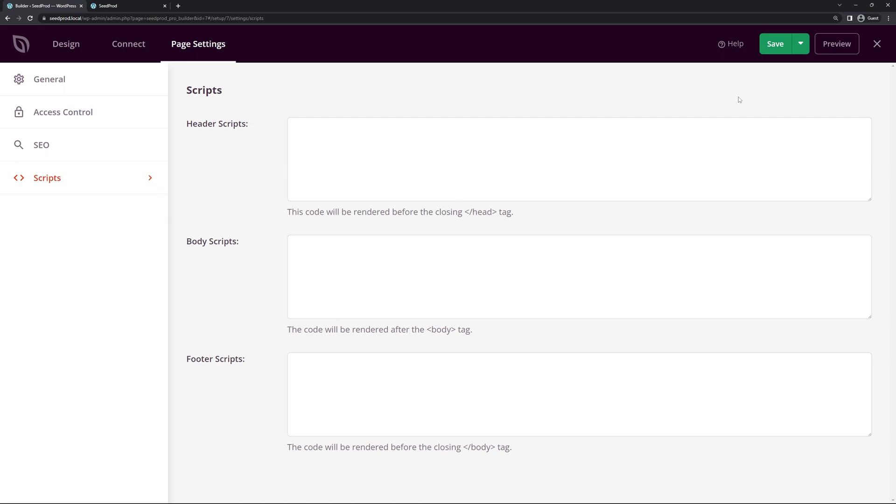
Save the page and exit the builder, declining maintenance mode activation for now
{"action": "left_click", "coordinate": [775, 46]}
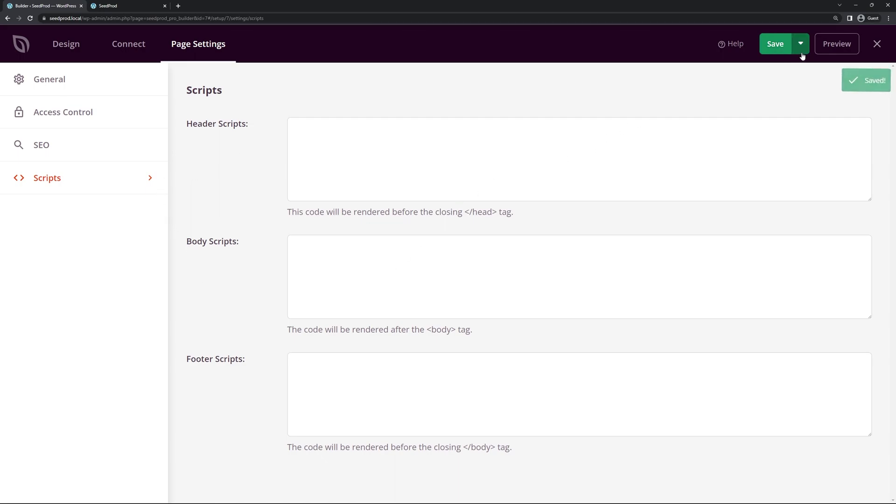
{"action": "left_click", "coordinate": [877, 44]}
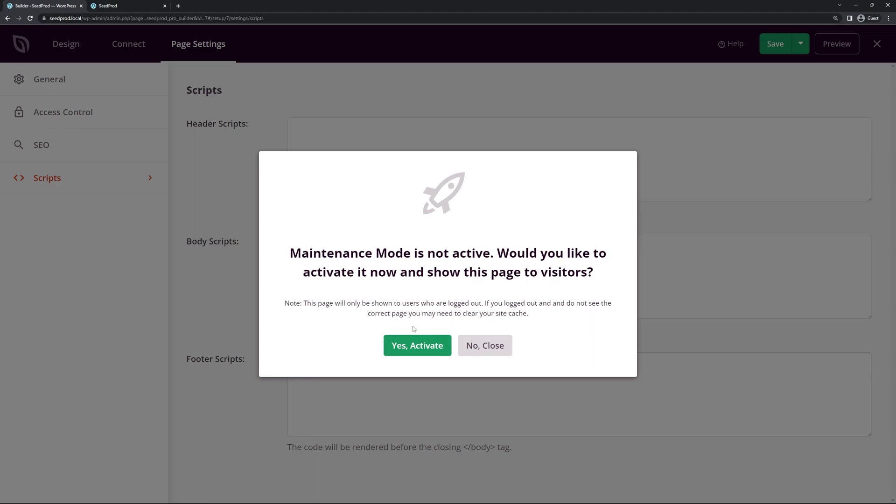
{"action": "left_click", "coordinate": [499, 351]}
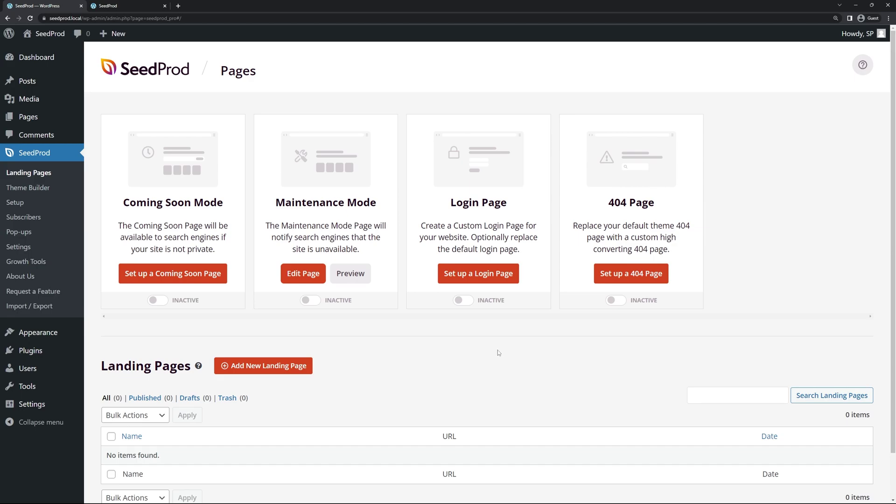
Switch Maintenance Mode to Active on Landing Pages and reload the site front end
{"action": "left_click", "coordinate": [39, 174]}
{"action": "left_click", "coordinate": [312, 301]}
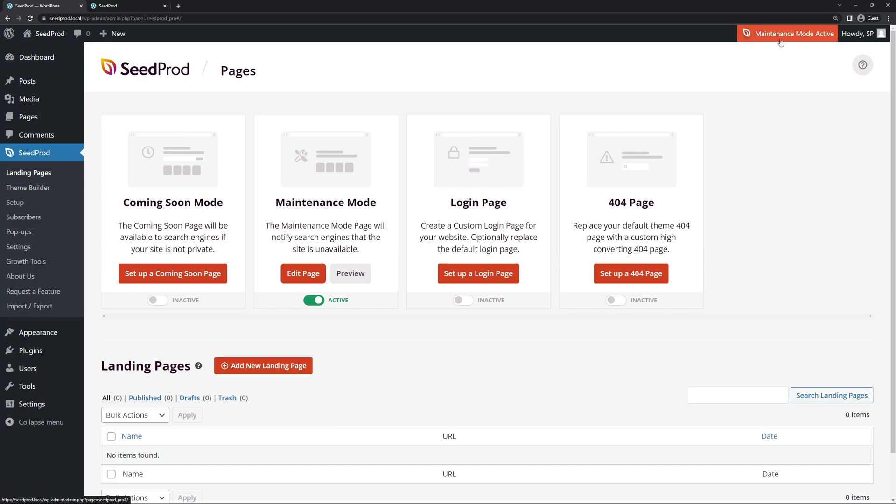
{"action": "left_click", "coordinate": [130, 6]}
{"action": "left_click", "coordinate": [30, 19]}
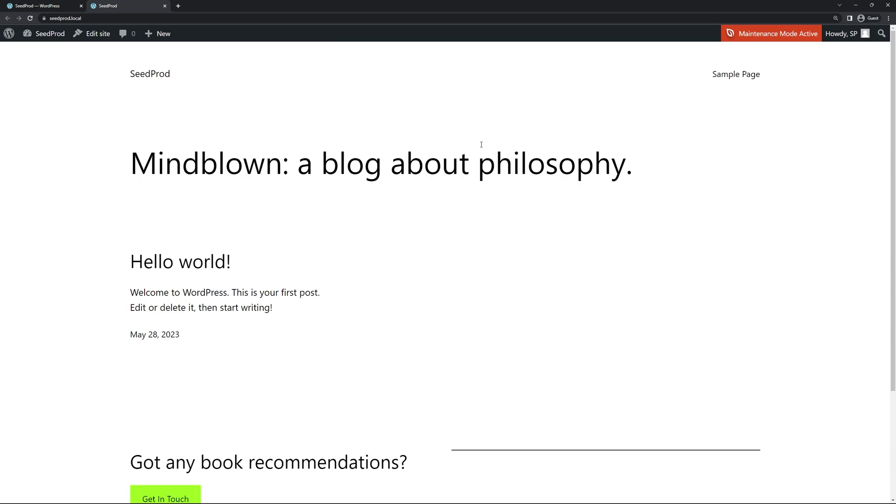
{"action": "mouse_move", "coordinate": [847, 40]}
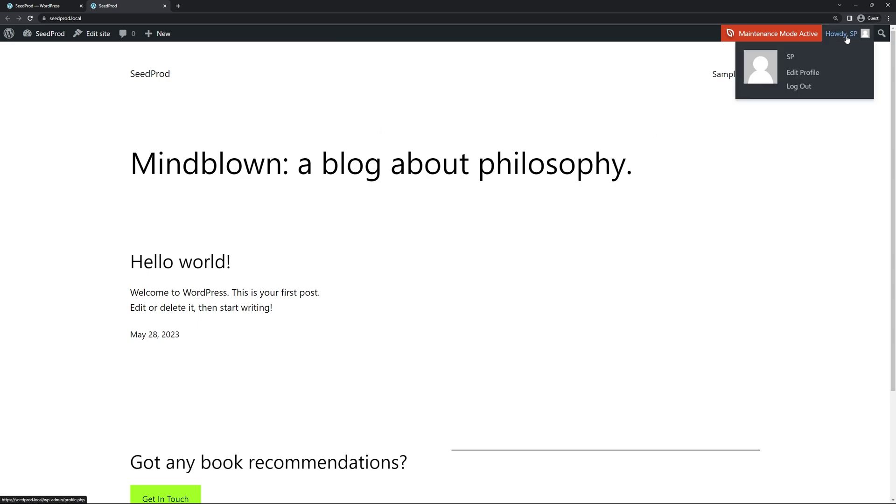
{"action": "left_click", "coordinate": [802, 87]}
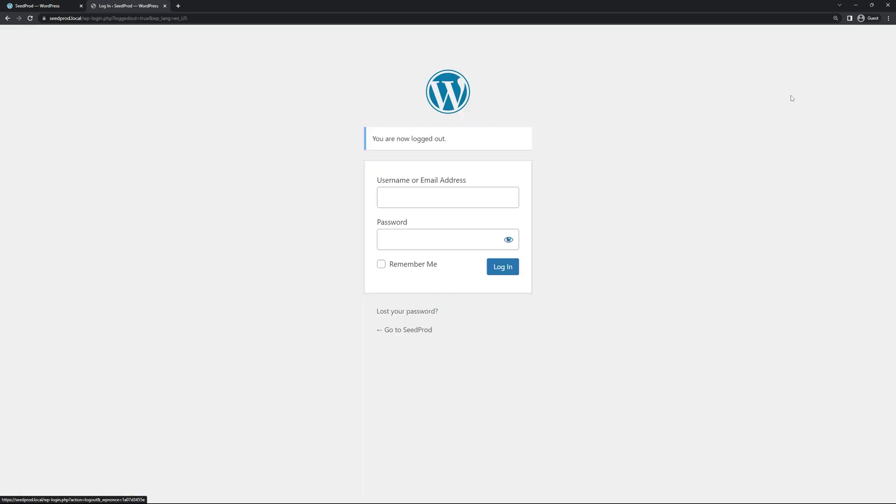
{"action": "left_click_drag", "start_coordinate": [104, 18], "coordinate": [187, 18]}
{"action": "key", "text": "BackSpace"}
{"action": "key", "text": "Return"}
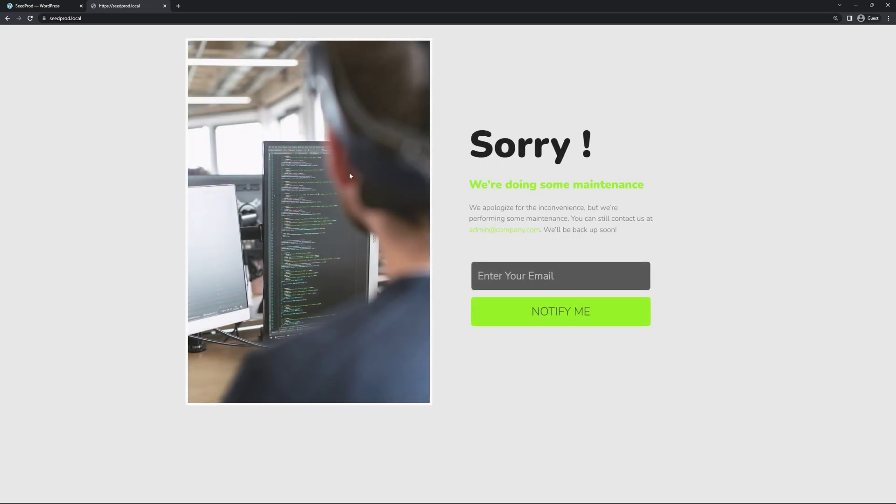